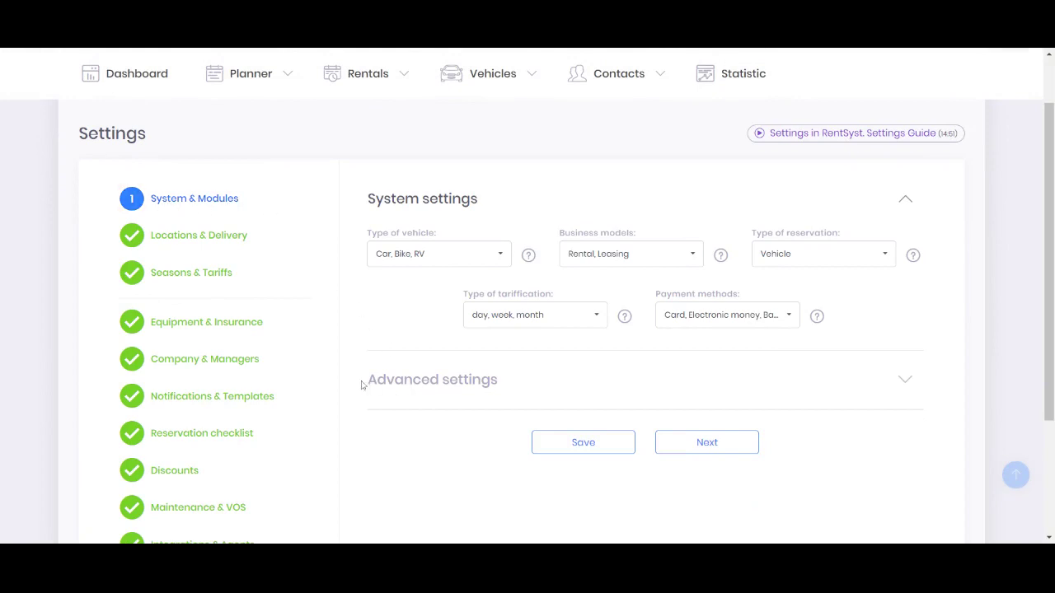
# Expand Advanced settings: Auto Confirmation, Full to Full fuel, 1 day–5 years rental, driver age 21–60
pyautogui.click(512, 384)
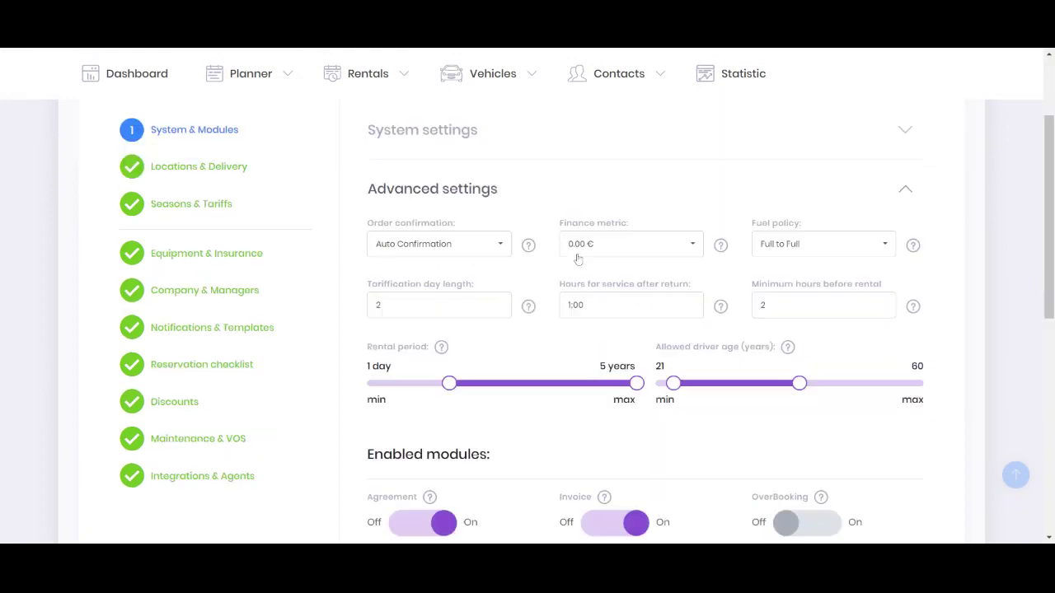
pyautogui.scroll(-2, 544, 198)
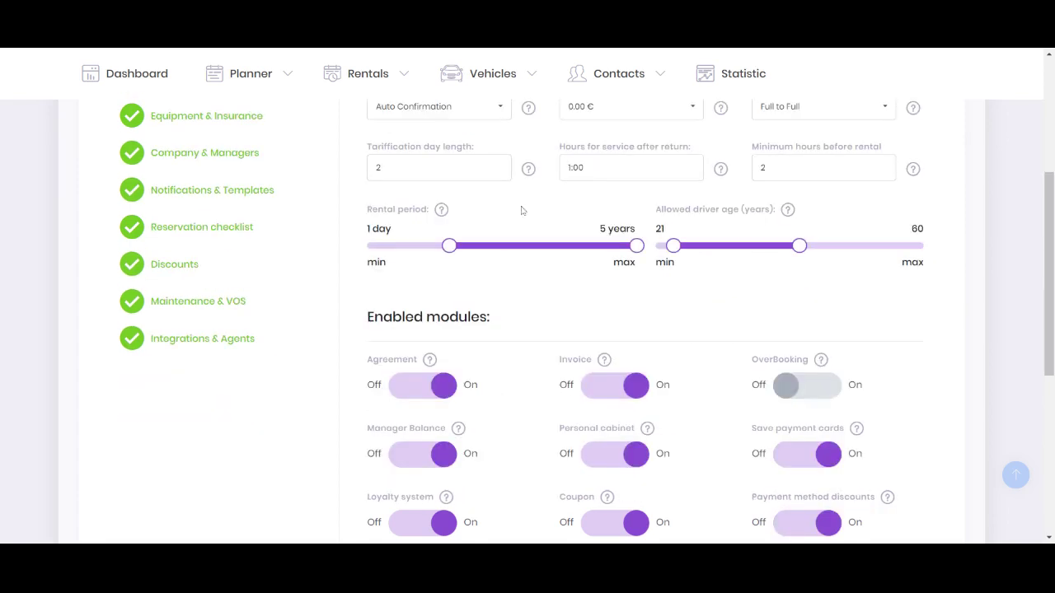
pyautogui.moveTo(363, 325); pyautogui.dragTo(494, 319)
pyautogui.scroll(-1, 643, 297)
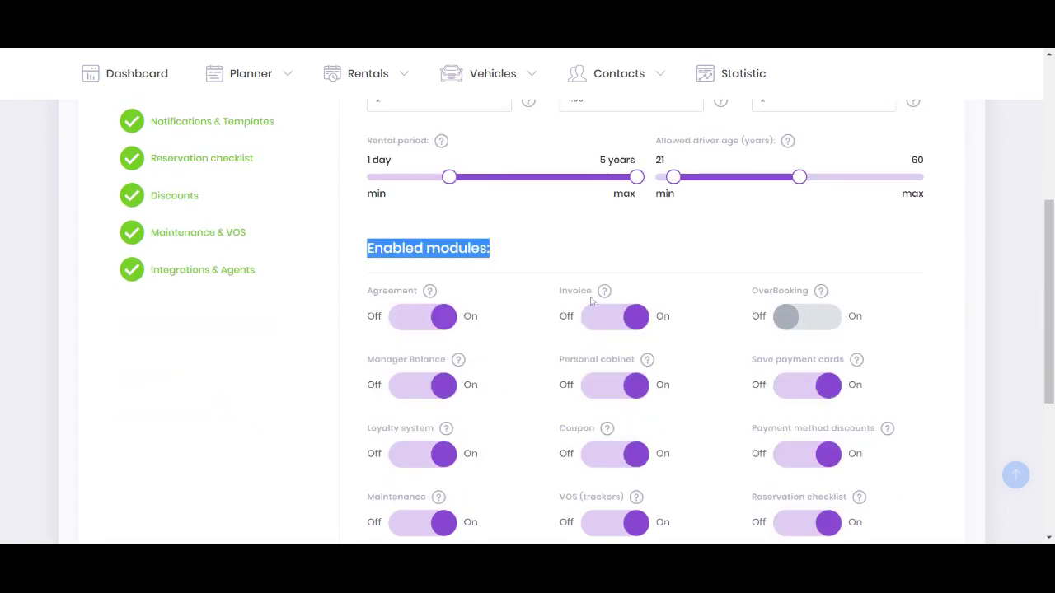
# Confirm the Agreement and Invoice modules are On and save the module settings
pyautogui.moveTo(369, 296); pyautogui.dragTo(422, 297)
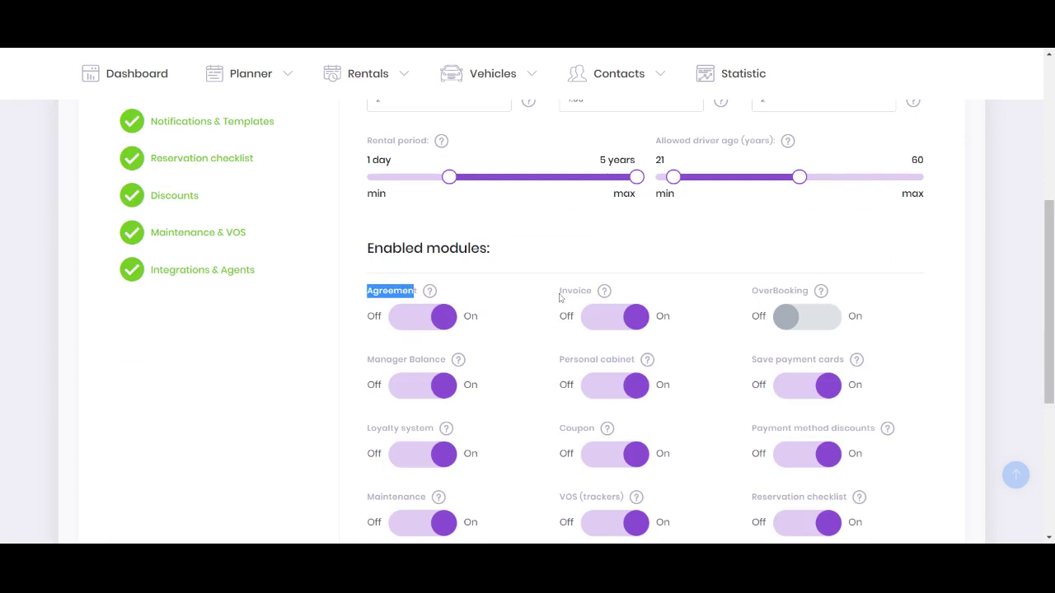
pyautogui.moveTo(560, 294); pyautogui.dragTo(594, 295)
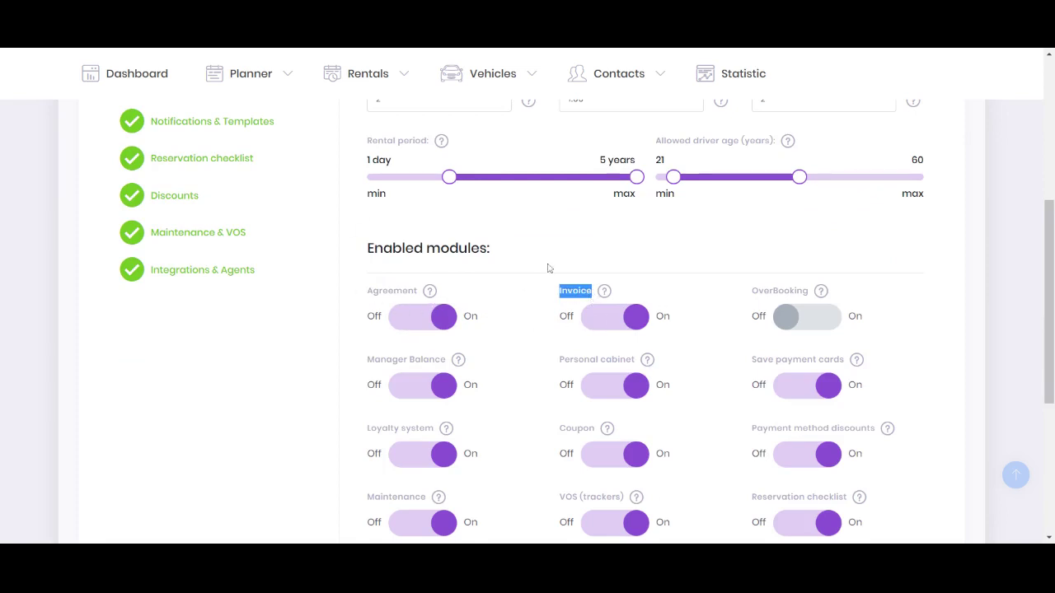
pyautogui.scroll(-1, 549, 268)
pyautogui.scroll(-4, 549, 268)
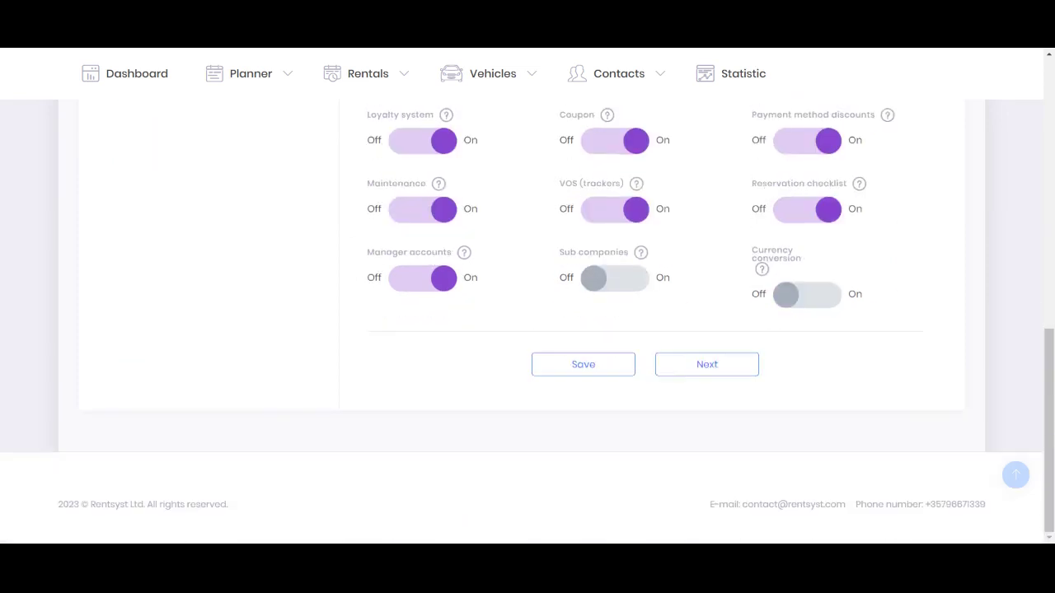
pyautogui.click(584, 364)
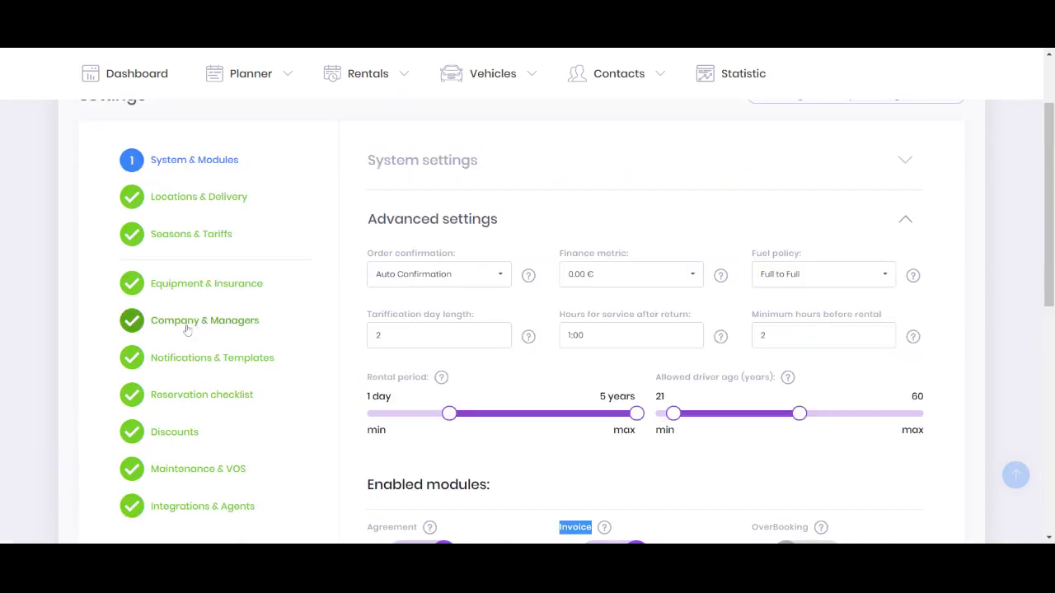
# Go to Company & Managers and open the agreement template text for editing
pyautogui.click(206, 326)
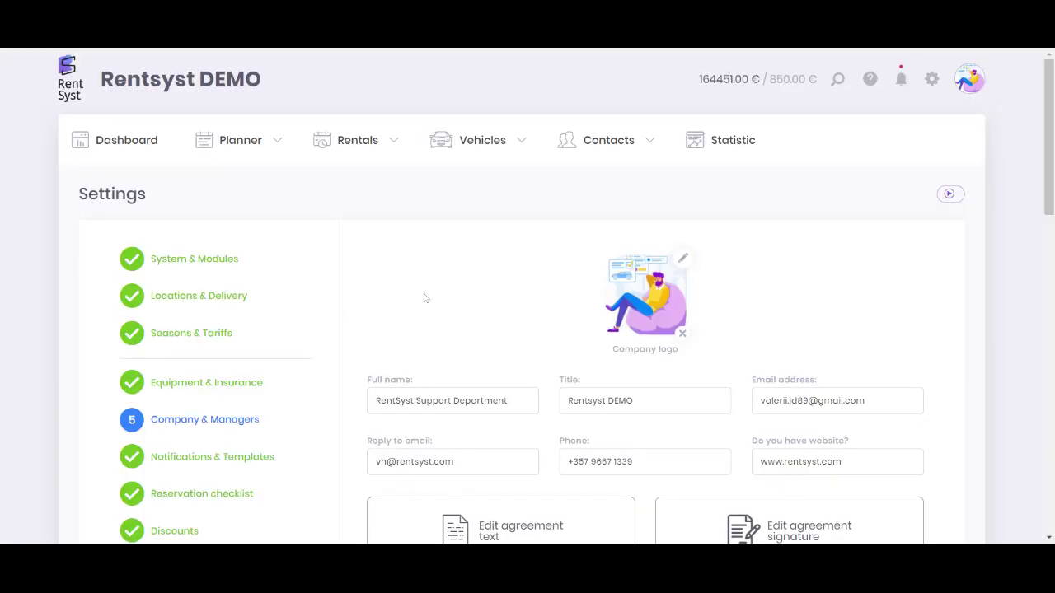
pyautogui.scroll(-1, 1046, 206)
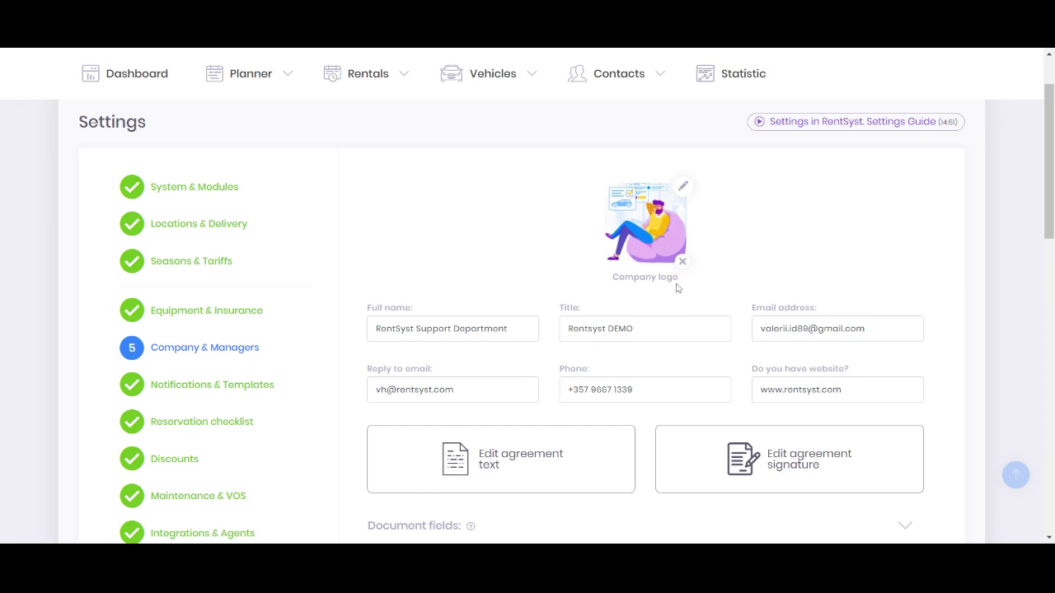
pyautogui.click(512, 455)
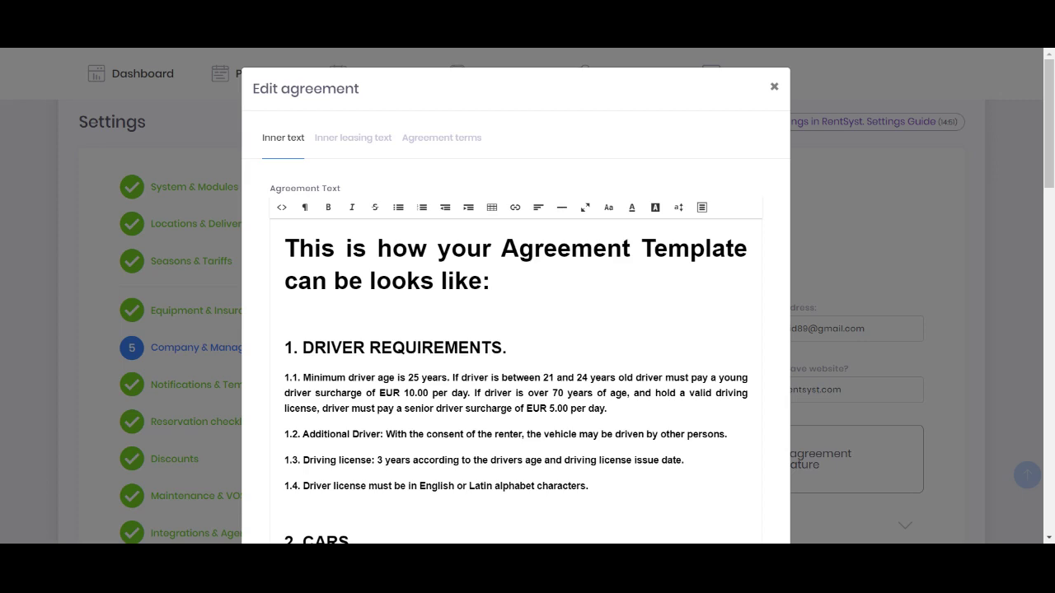
pyautogui.moveTo(501, 248); pyautogui.dragTo(734, 248)
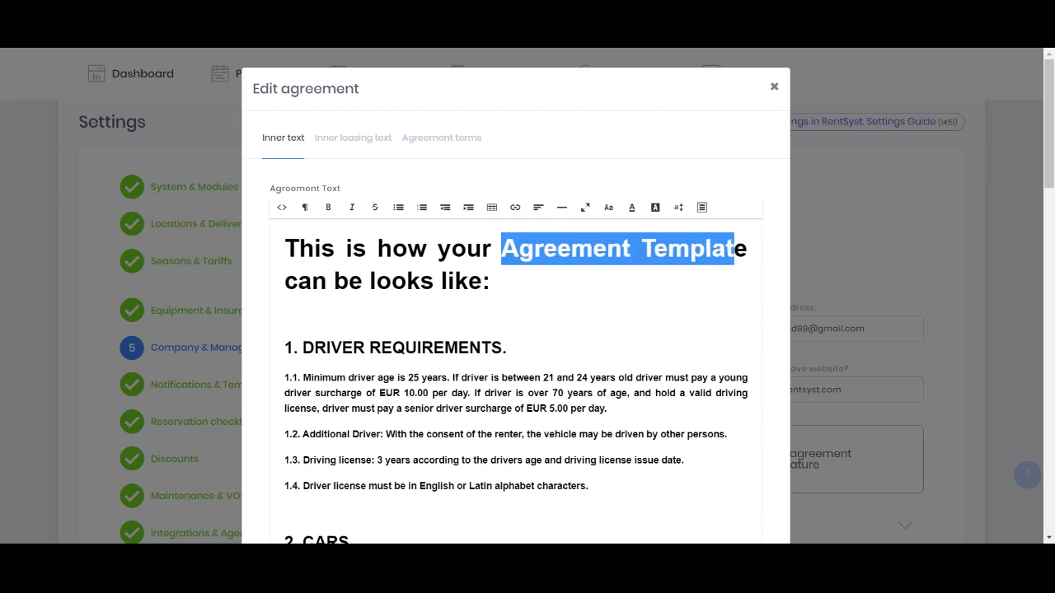
pyautogui.click(490, 281)
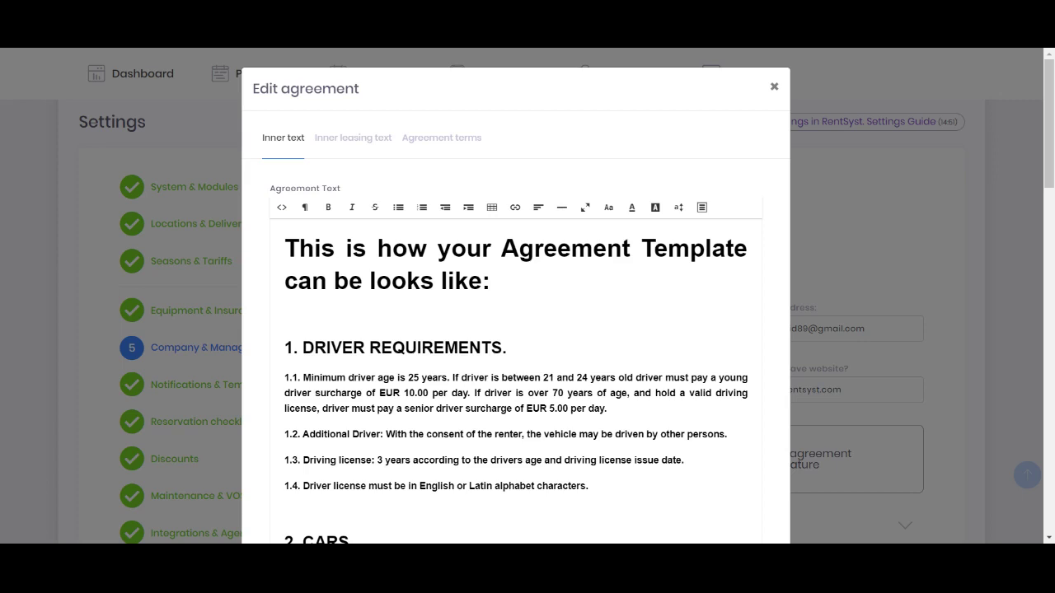
pyautogui.hotkey('ctrl', 'a')
pyautogui.press('Delete')
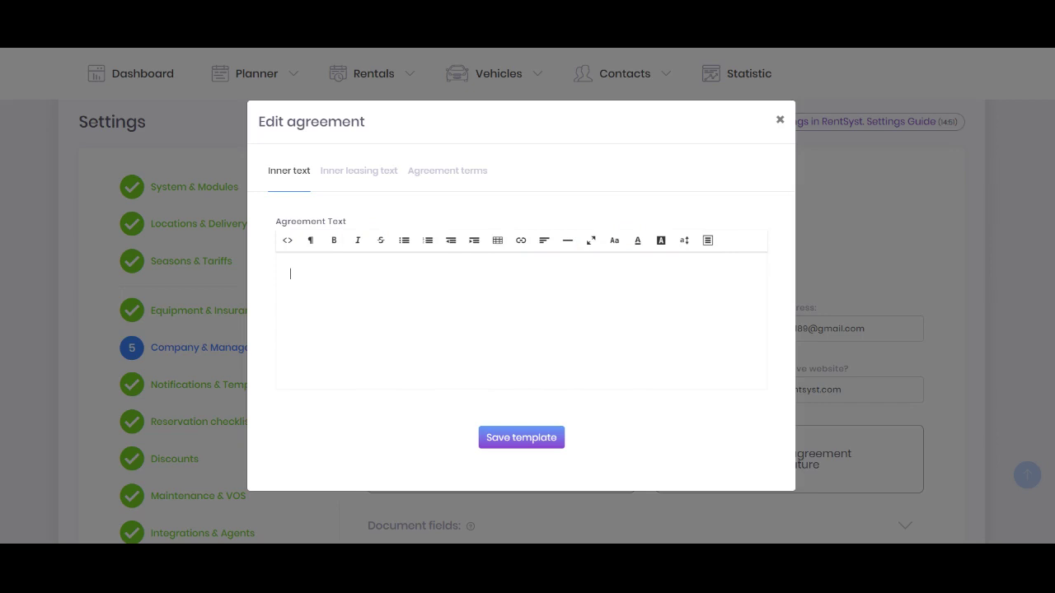
pyautogui.hotkey('ctrl', 'z')
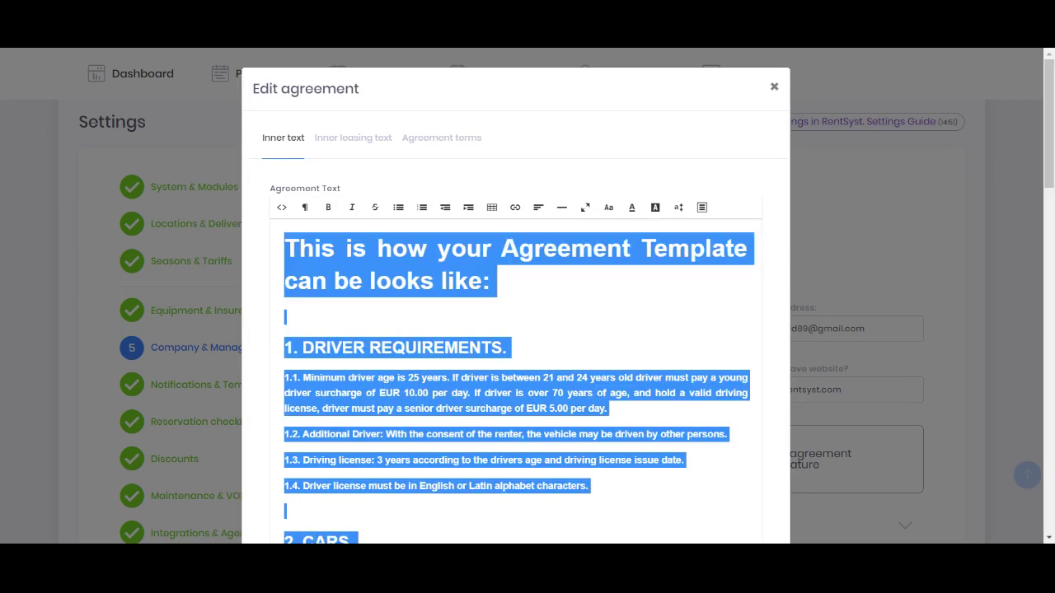
pyautogui.click(747, 211)
pyautogui.click(702, 207)
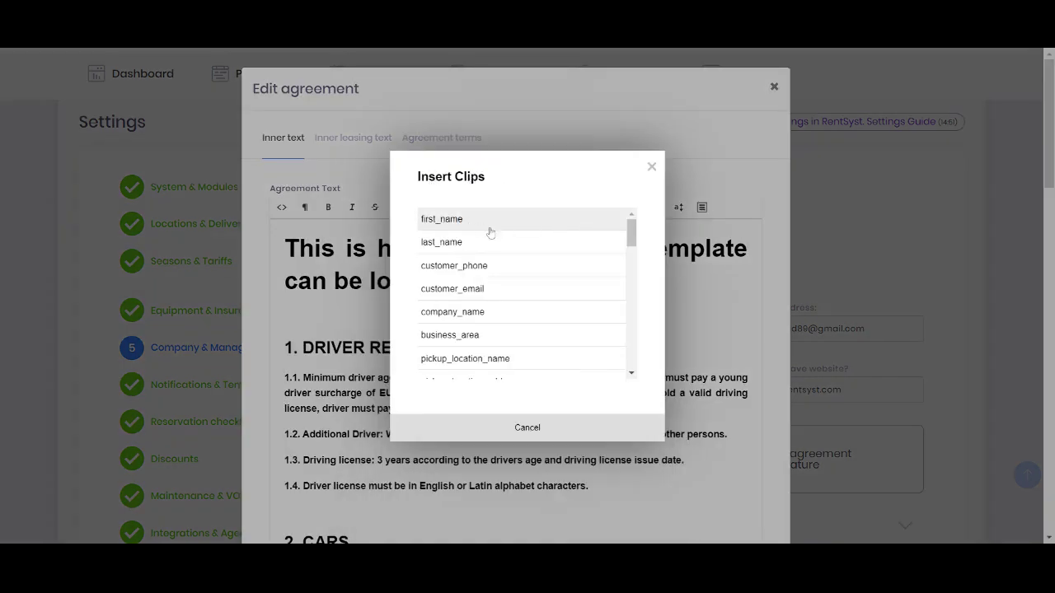
pyautogui.scroll(-3, 630, 237)
pyautogui.scroll(3, 630, 236)
pyautogui.moveTo(635, 236)
pyautogui.mouseDown()
pyautogui.moveTo(632, 360)
pyautogui.moveTo(632, 224)
pyautogui.mouseUp()
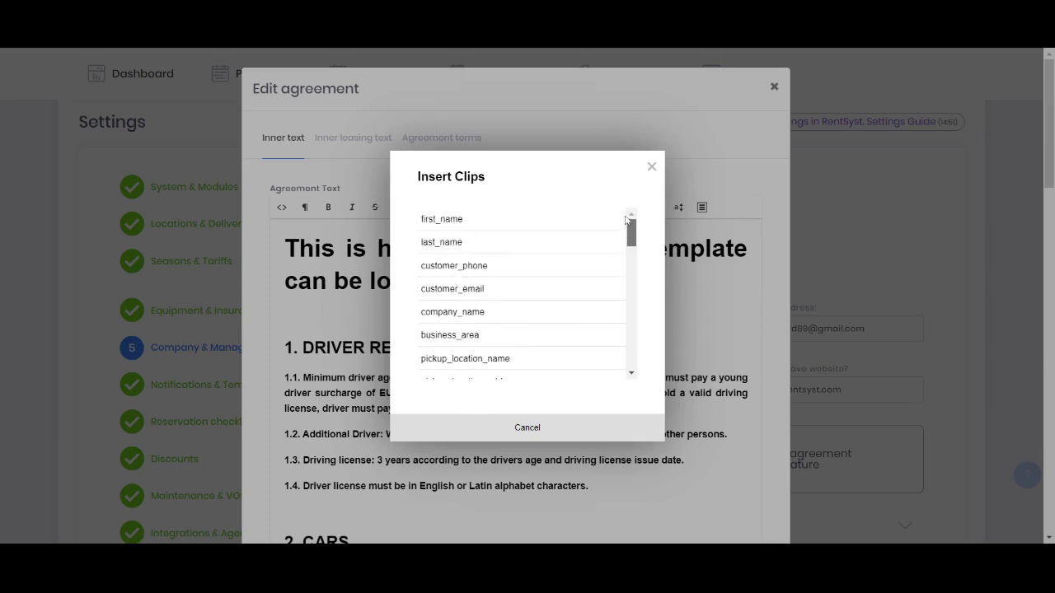
pyautogui.click(651, 168)
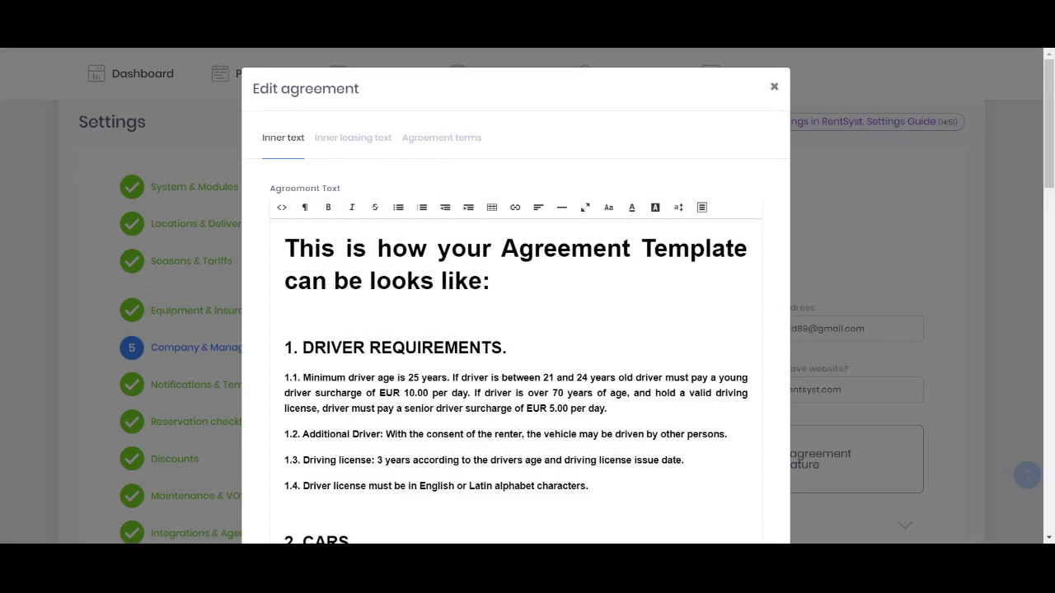
# Review the Agreement For Leasing and agreement terms texts without changing them
pyautogui.click(338, 139)
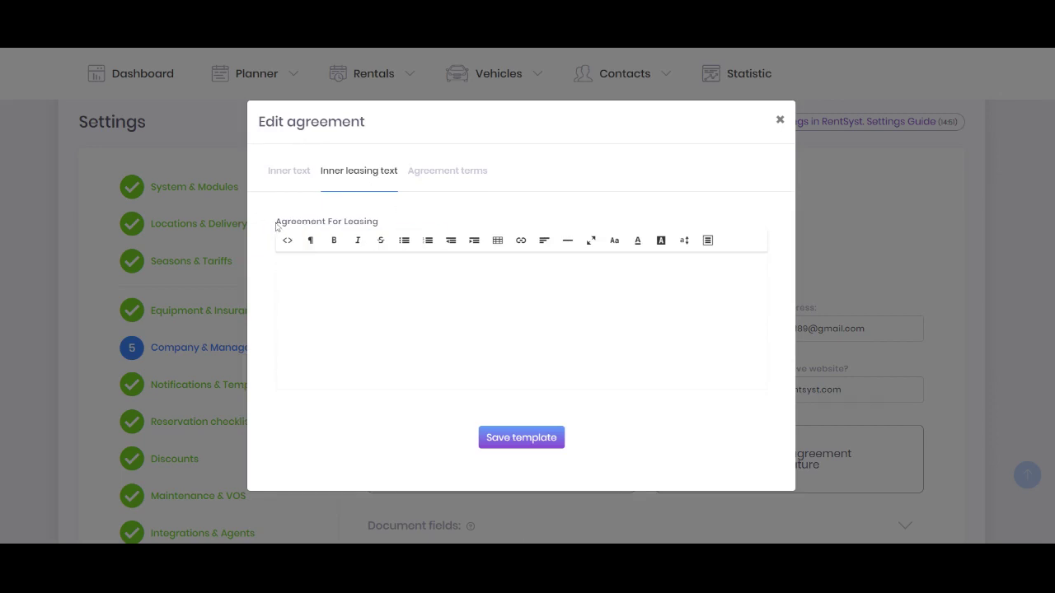
pyautogui.moveTo(277, 222); pyautogui.dragTo(393, 228)
pyautogui.click(290, 274)
pyautogui.click(449, 169)
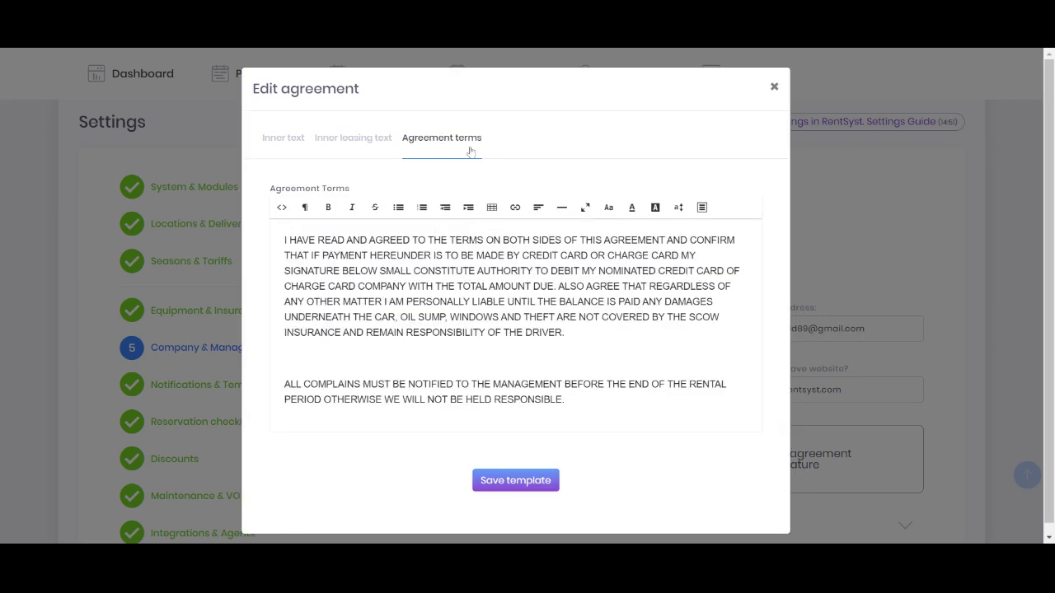
pyautogui.moveTo(565, 399); pyautogui.dragTo(285, 240)
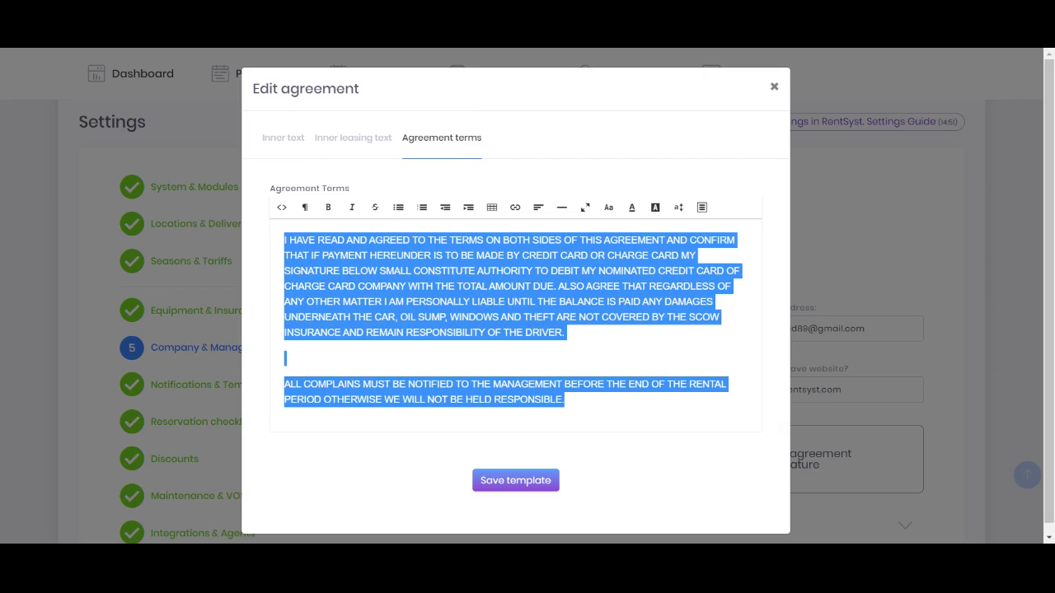
pyautogui.click(284, 358)
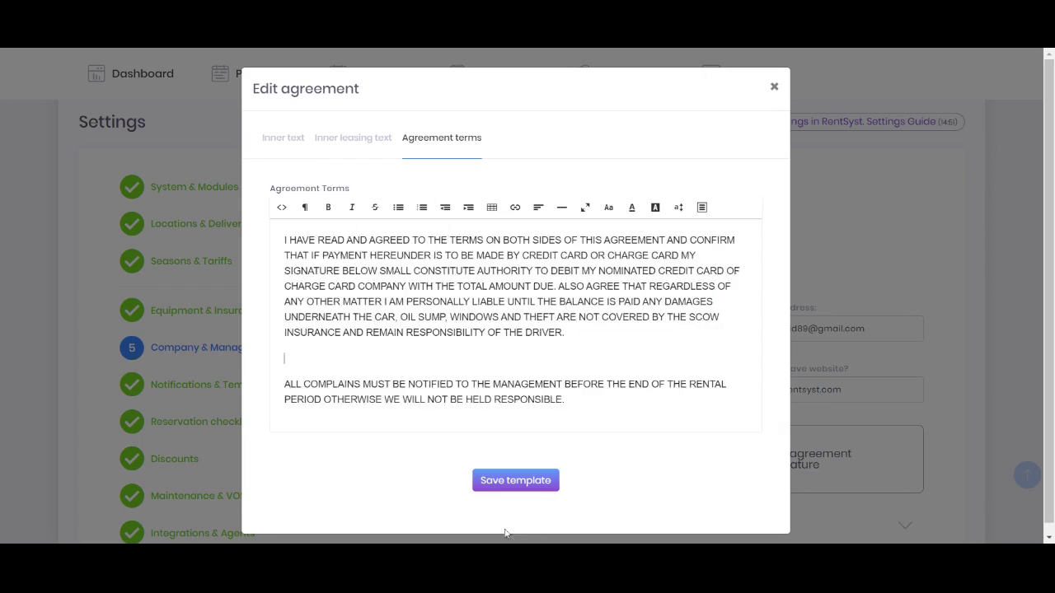
# Switch to the Inner text template and save the agreement template
pyautogui.click(282, 138)
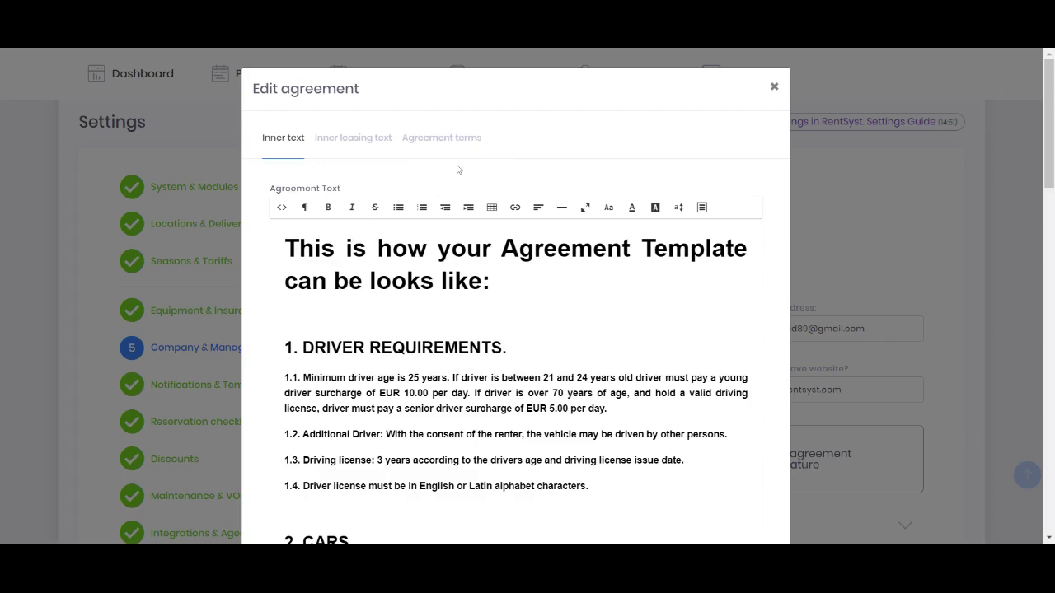
pyautogui.scroll(-12, 458, 169)
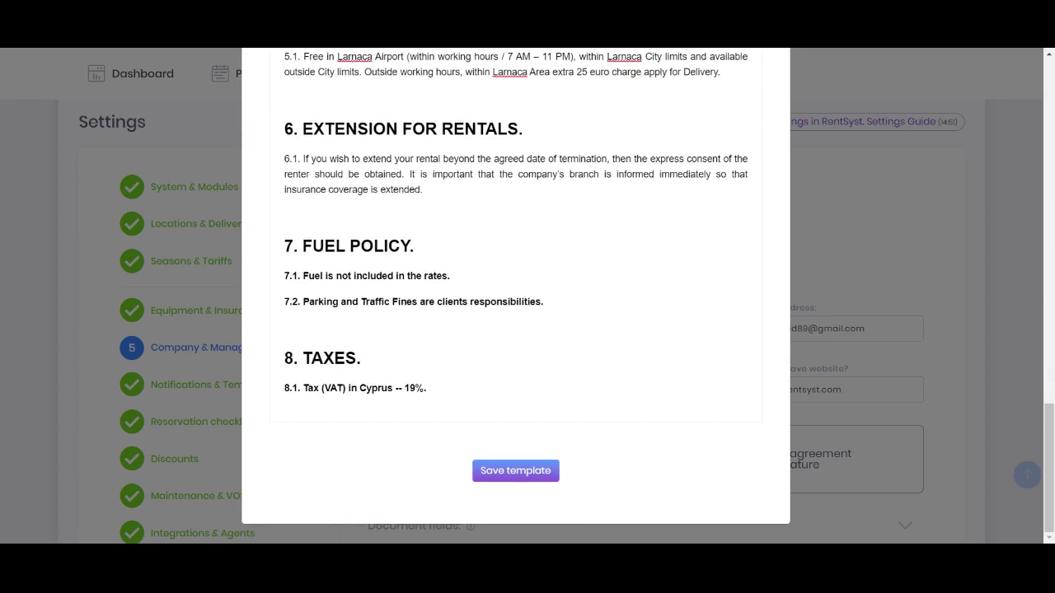
pyautogui.click(505, 480)
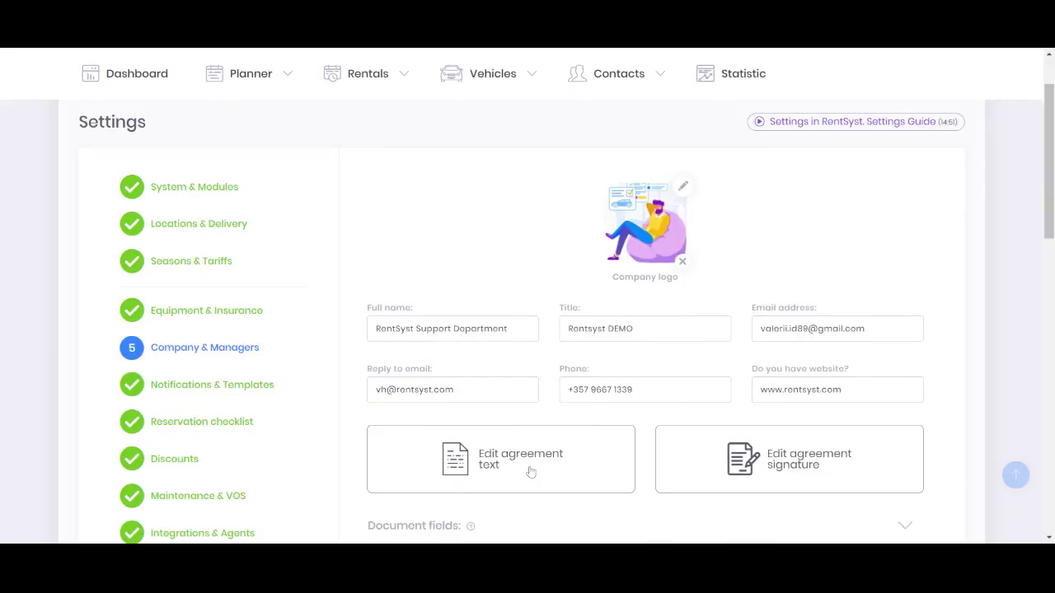
pyautogui.click(796, 467)
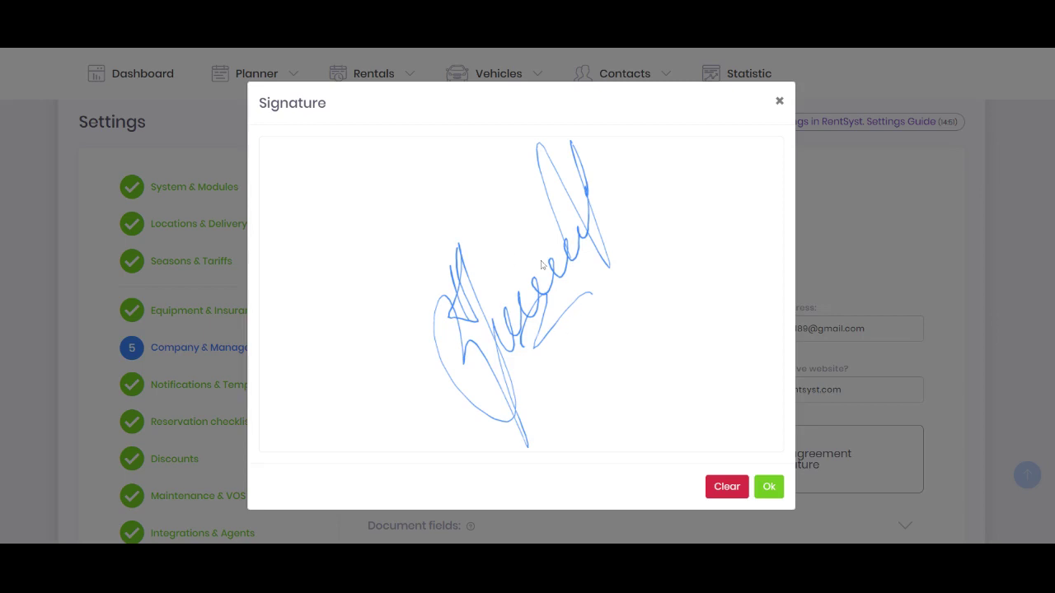
pyautogui.click(769, 486)
pyautogui.click(527, 372)
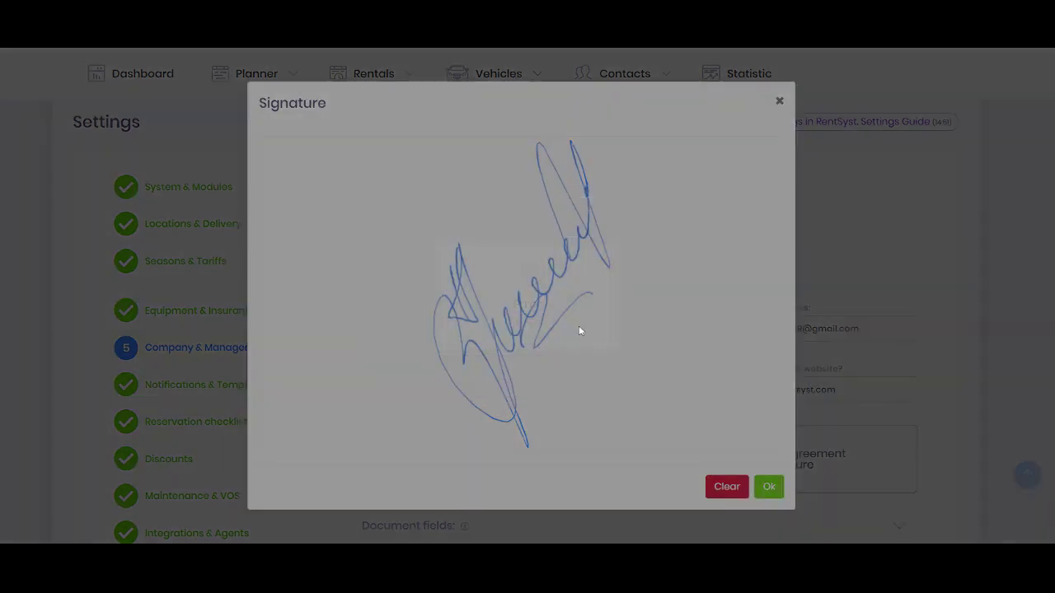
pyautogui.click(779, 100)
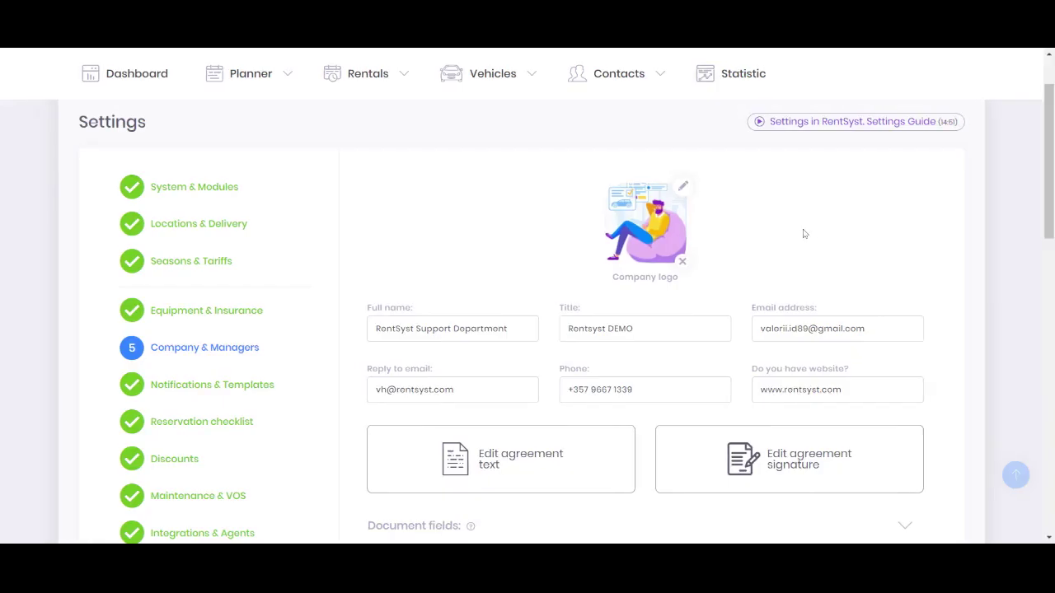
# Open the Bugatti Chiron reservation for editing and scroll down to its Documents section
pyautogui.scroll(-3, 783, 232)
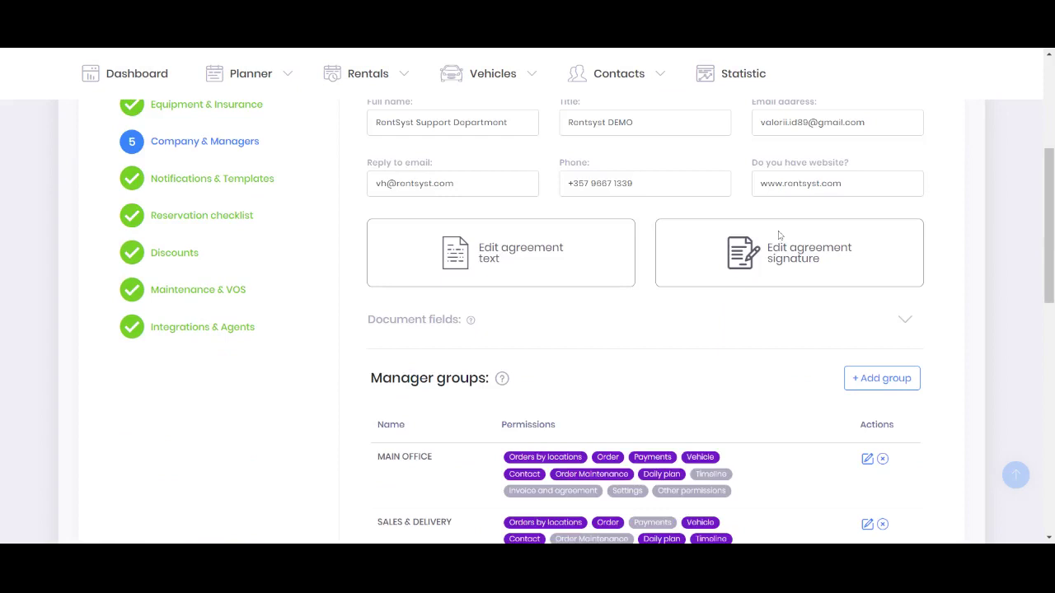
pyautogui.scroll(4, 777, 242)
pyautogui.moveTo(397, 145)
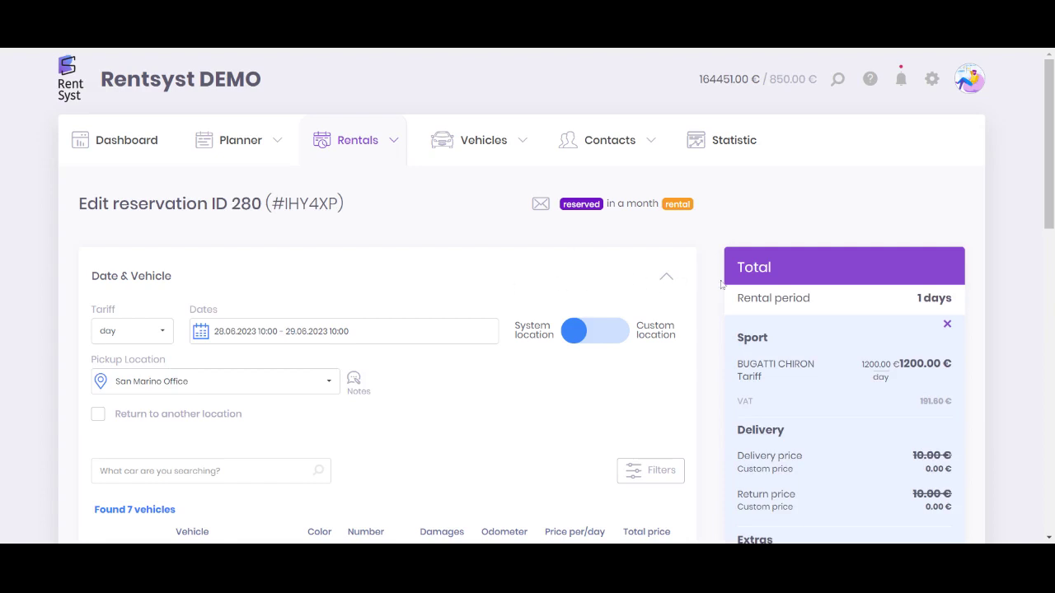
pyautogui.scroll(-1, 755, 260)
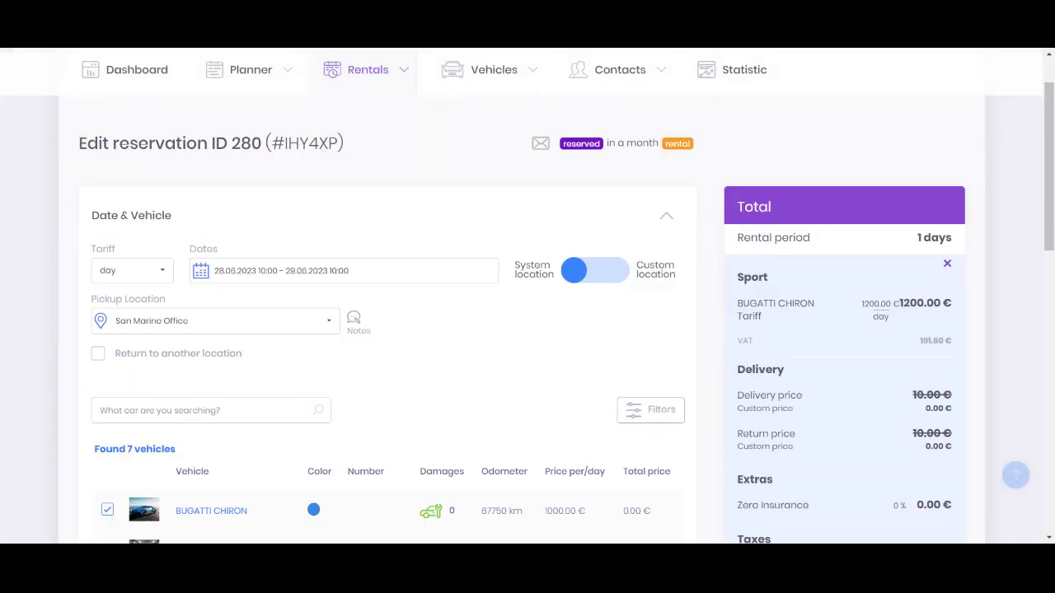
pyautogui.moveTo(725, 247); pyautogui.dragTo(797, 212)
pyautogui.click(787, 211)
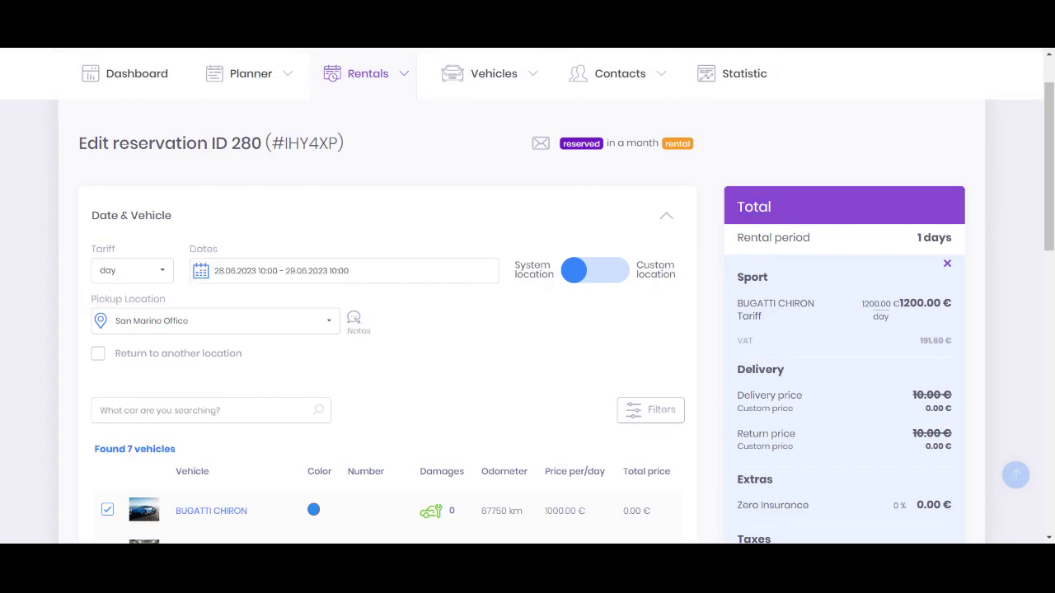
pyautogui.moveTo(912, 243); pyautogui.dragTo(967, 244)
pyautogui.scroll(-4, 906, 330)
pyautogui.moveTo(892, 378); pyautogui.dragTo(953, 378)
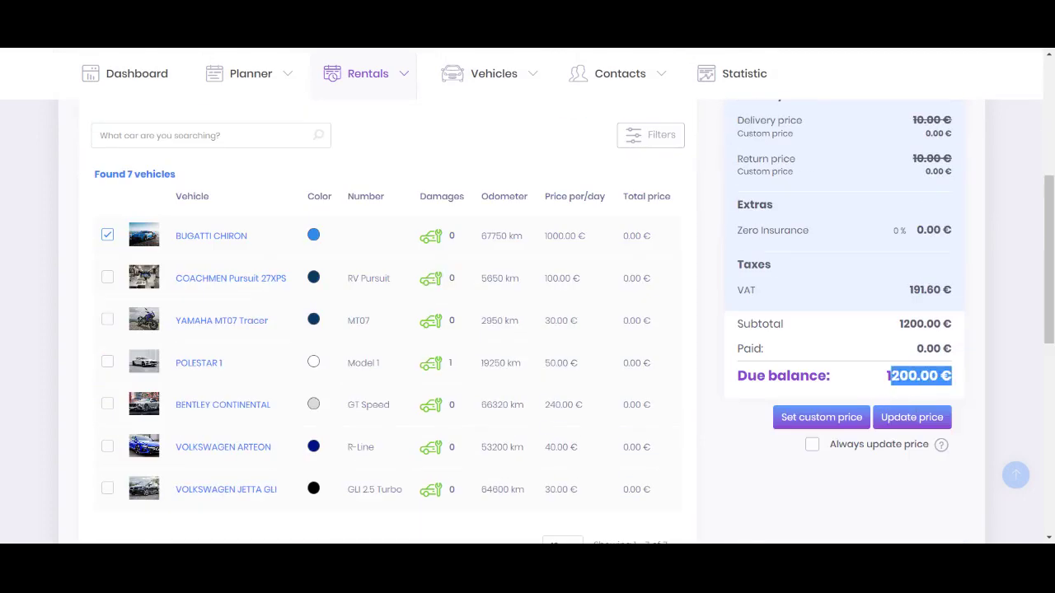
pyautogui.scroll(-7, 592, 285)
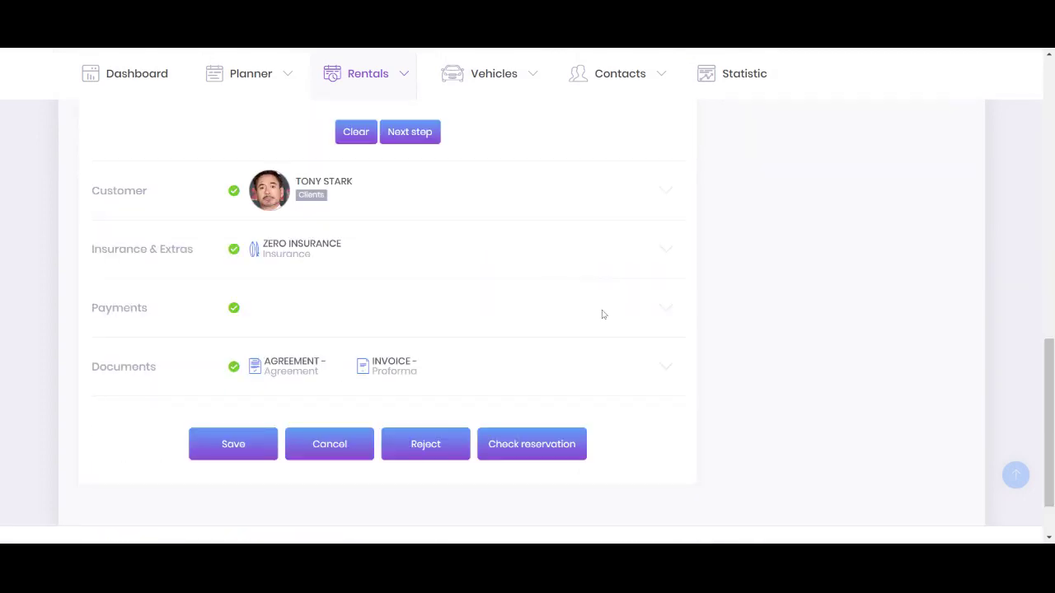
# Expand Documents, keeping RentSyst Support Department as company and My signature as signature
pyautogui.click(565, 360)
pyautogui.scroll(2, 520, 100)
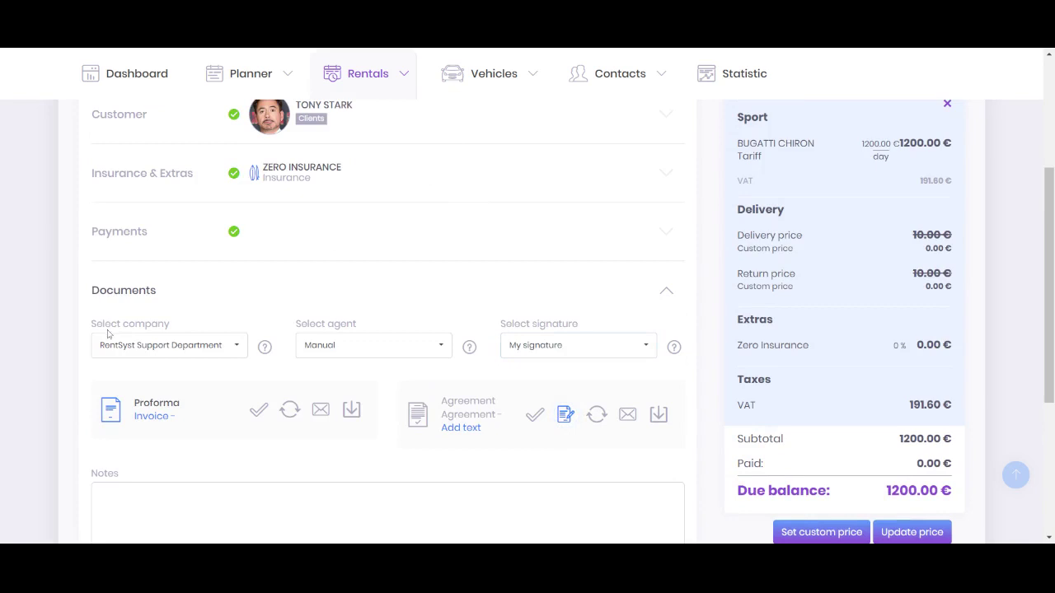
pyautogui.moveTo(90, 326); pyautogui.dragTo(188, 328)
pyautogui.click(222, 356)
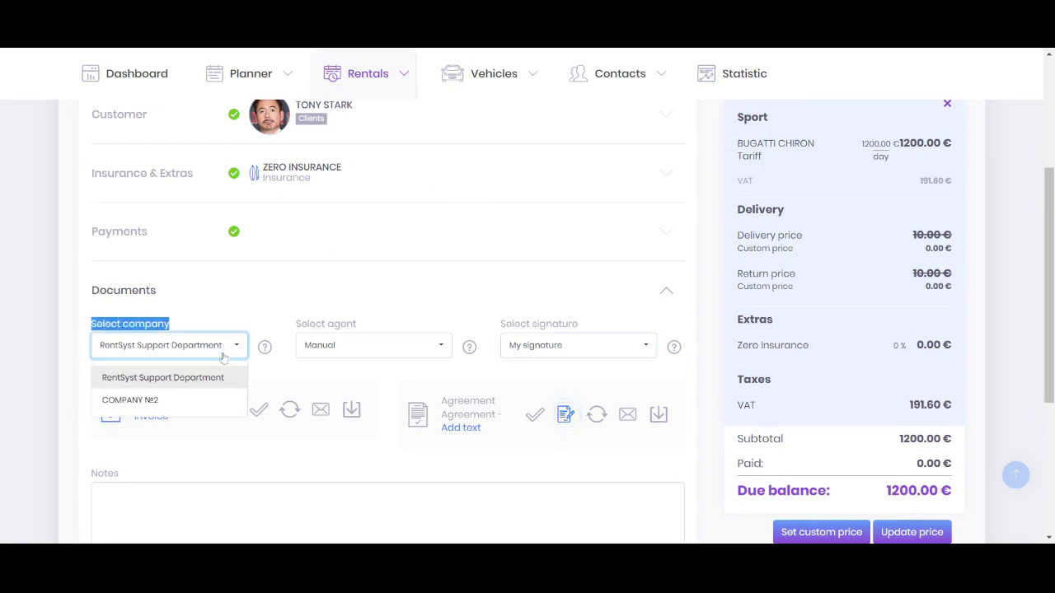
pyautogui.click(83, 327)
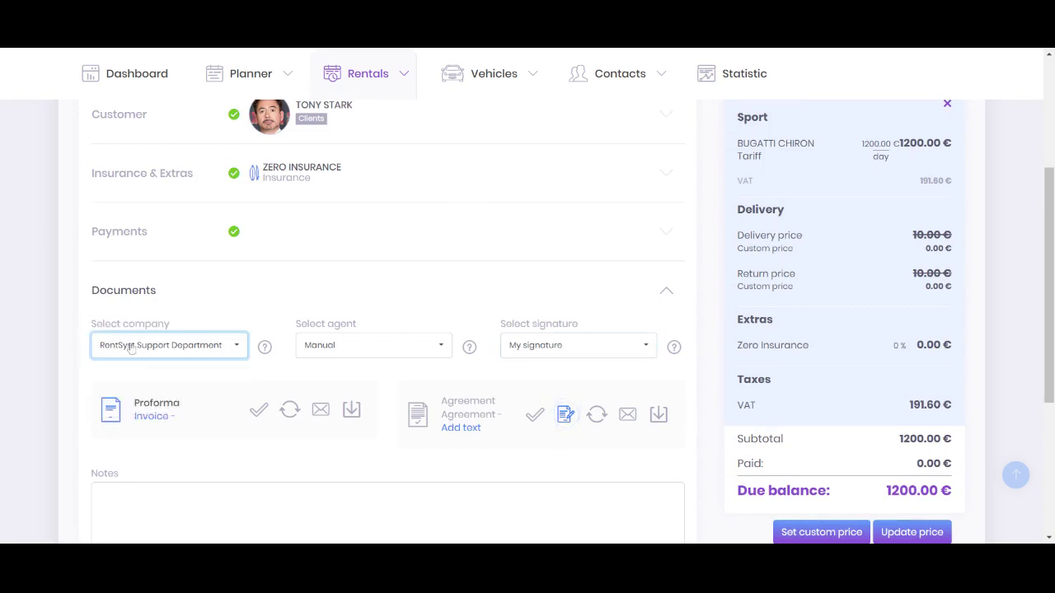
pyautogui.click(132, 347)
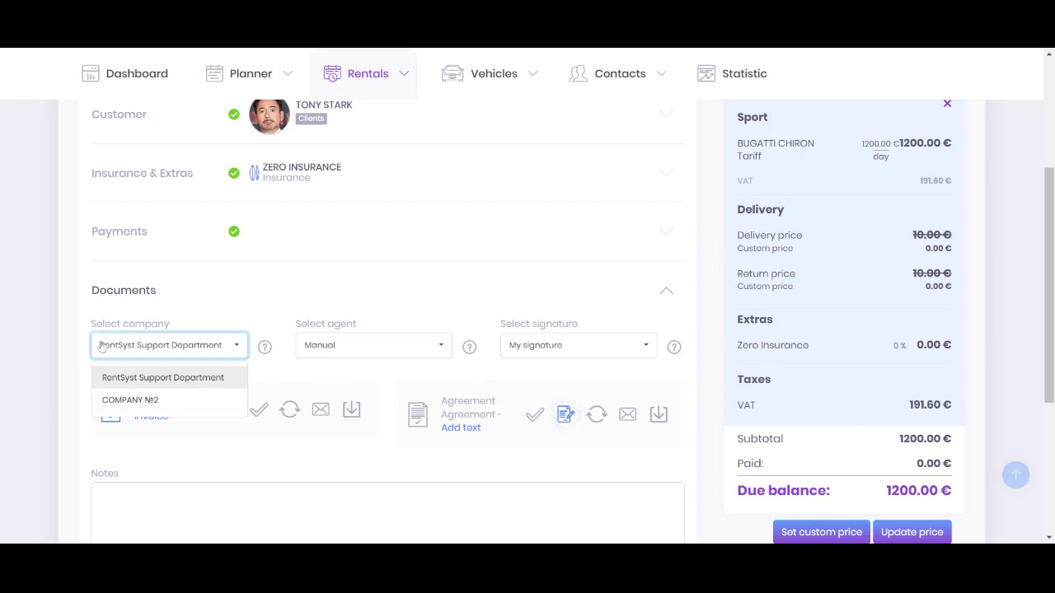
pyautogui.click(141, 338)
pyautogui.click(518, 345)
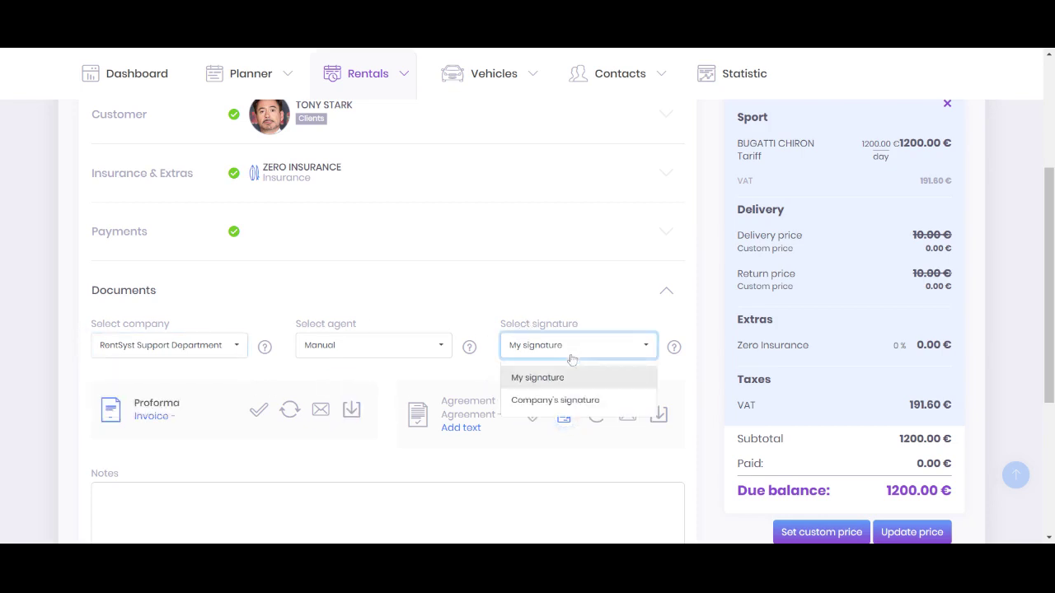
pyautogui.click(520, 352)
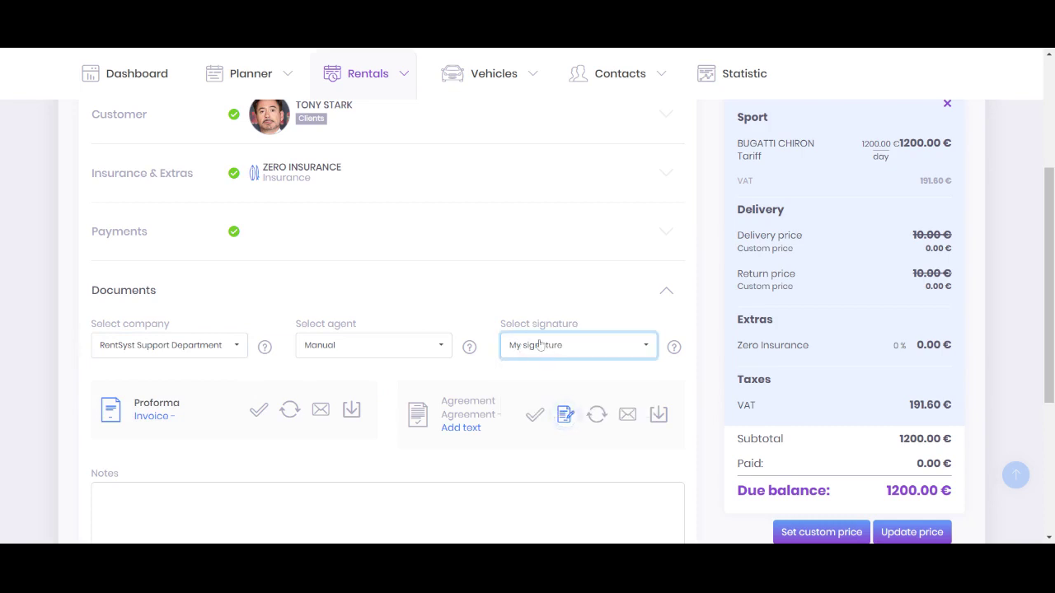
pyautogui.scroll(-1, 536, 344)
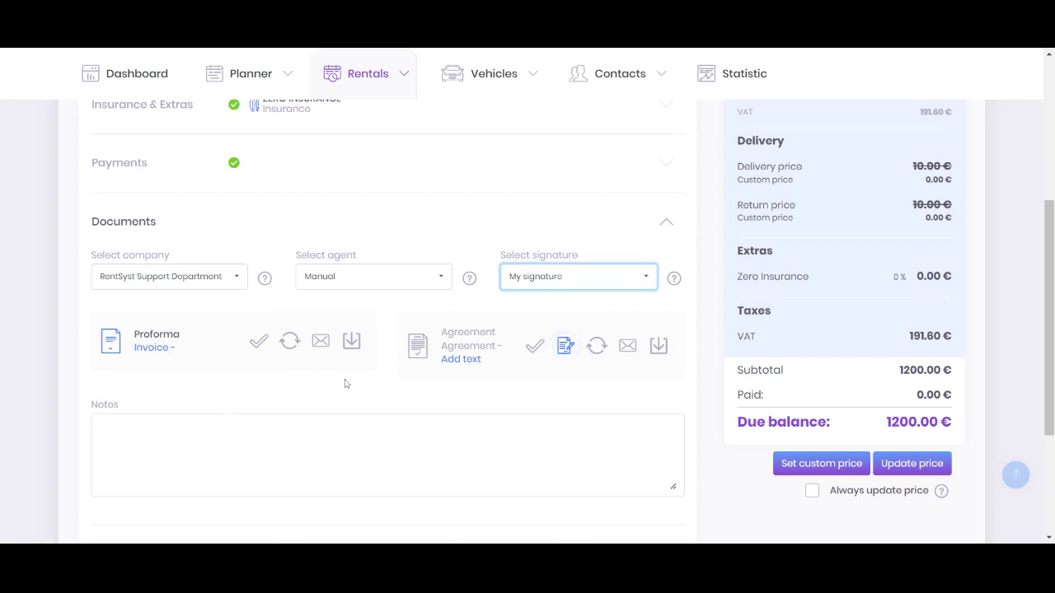
# Turn the Proforma into invoice 352 and open its email option
pyautogui.moveTo(133, 334); pyautogui.dragTo(180, 334)
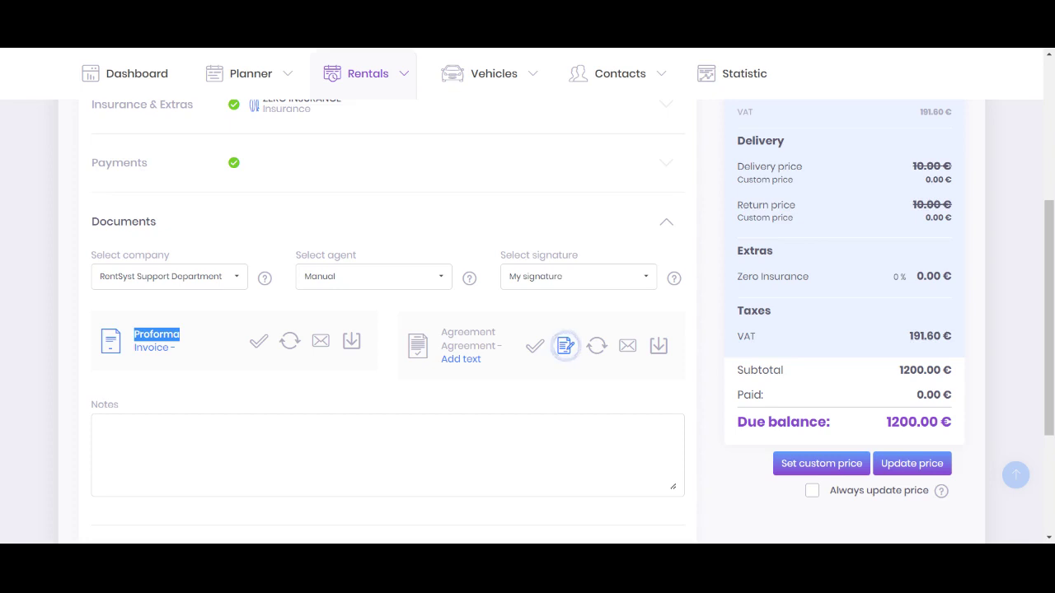
pyautogui.click(259, 344)
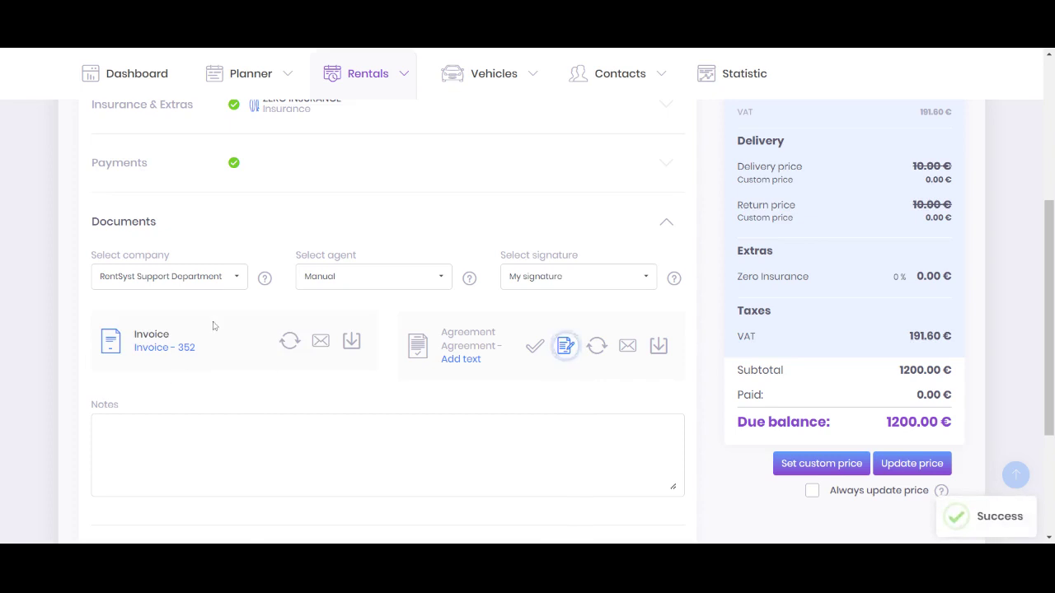
pyautogui.click(321, 345)
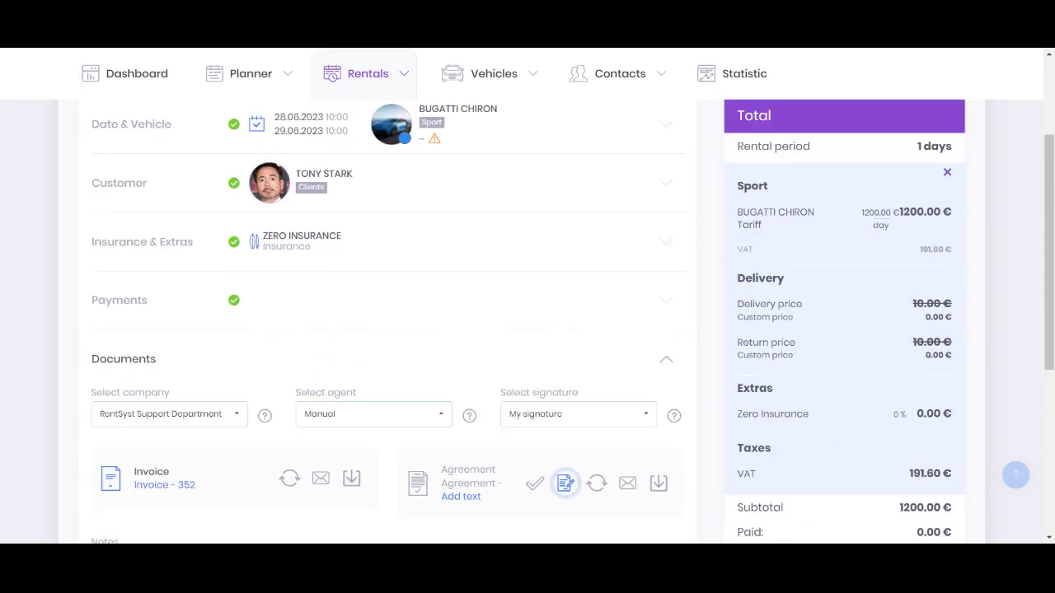
# Download the generated Invoice 352 from the reservation's Documents section
pyautogui.scroll(-1, 410, 189)
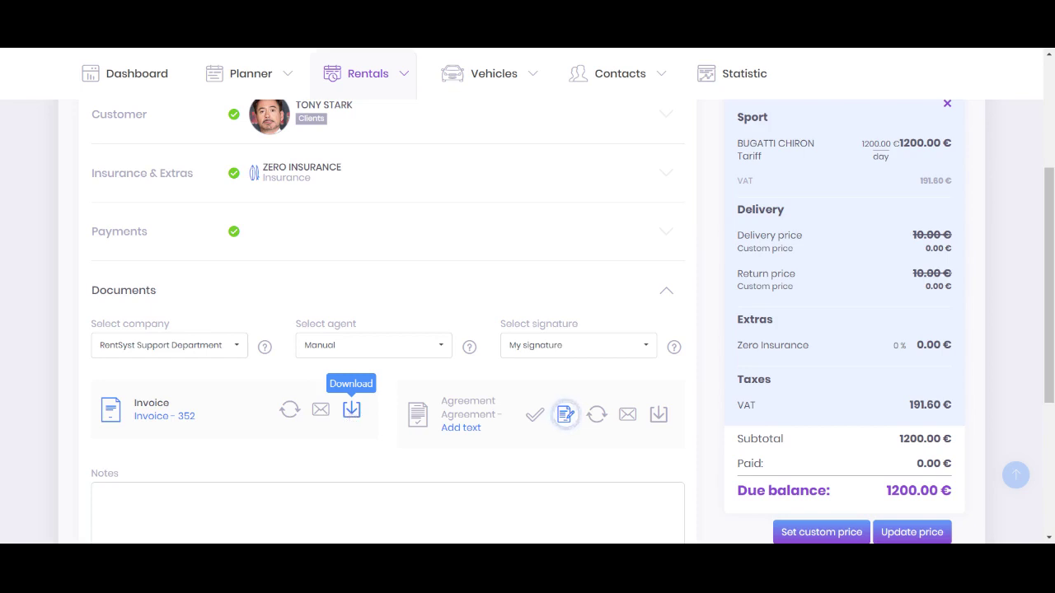
pyautogui.click(352, 415)
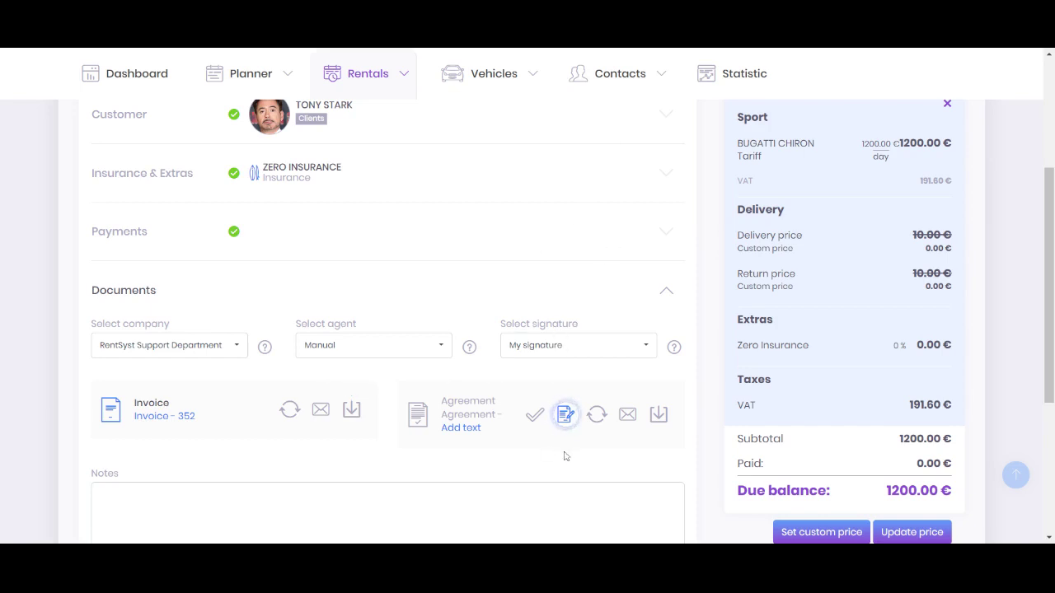
# Generate Agreement 248 and sign it with a hand-drawn signature
pyautogui.click(535, 418)
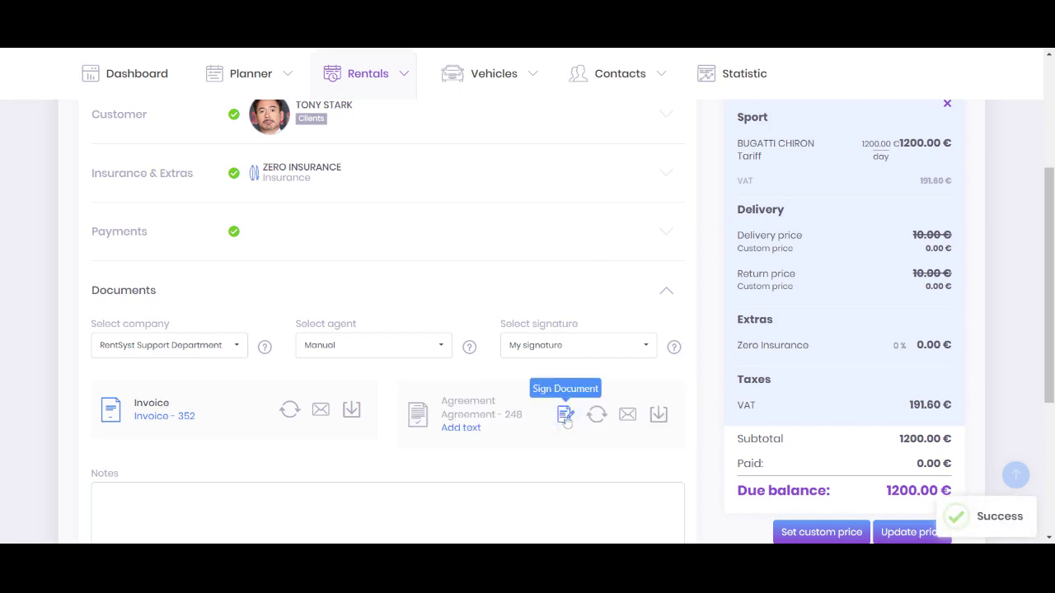
pyautogui.click(567, 416)
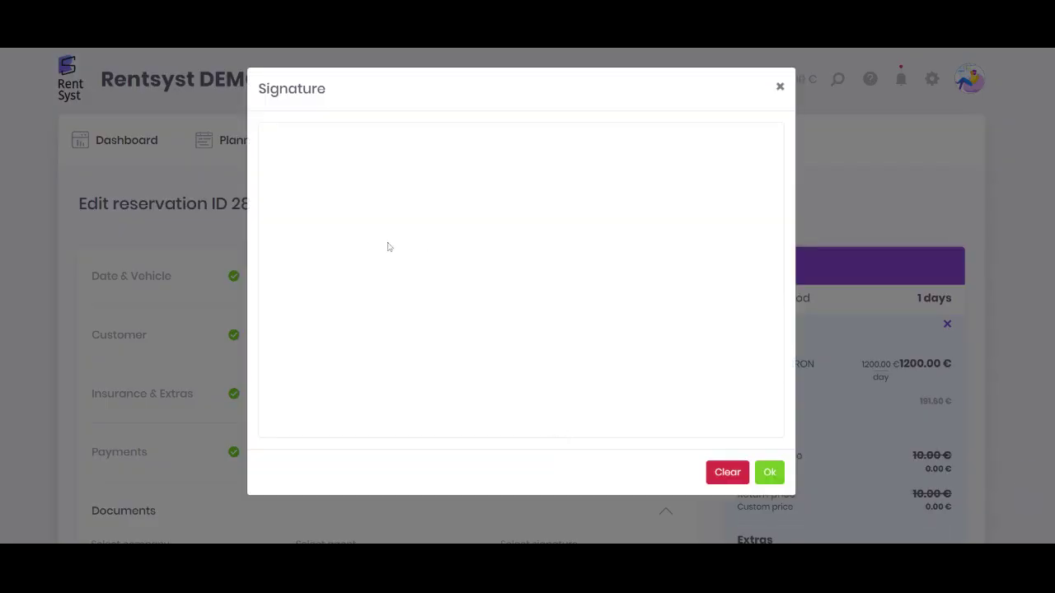
pyautogui.moveTo(401, 193)
pyautogui.mouseDown()
pyautogui.moveTo(360, 313)
pyautogui.moveTo(502, 235)
pyautogui.moveTo(546, 189)
pyautogui.moveTo(508, 337)
pyautogui.moveTo(647, 270)
pyautogui.mouseUp()
pyautogui.click(768, 472)
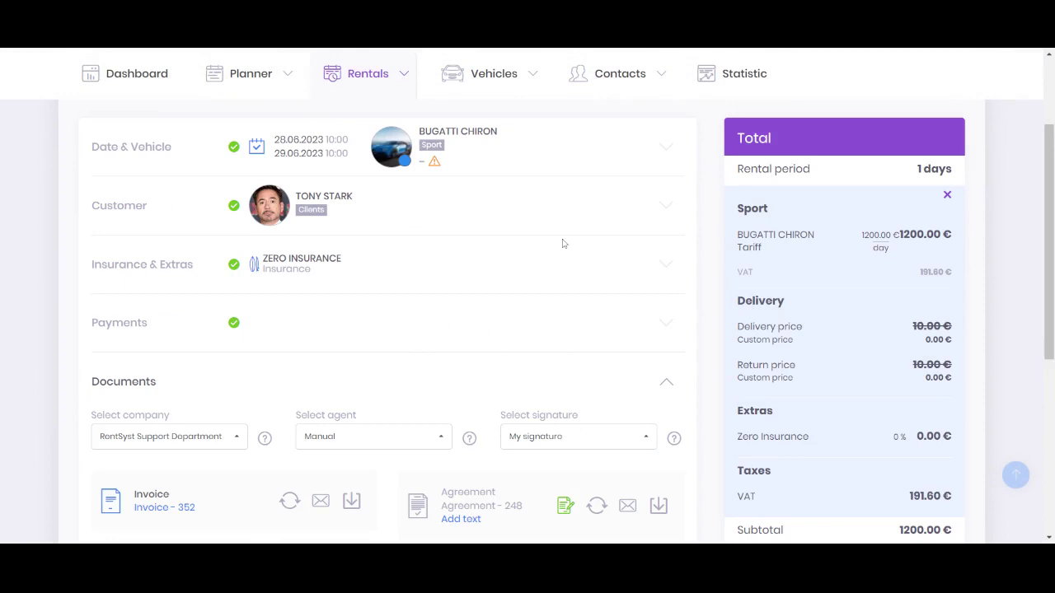
# Reopen the agreement's signing pad and close it without changes
pyautogui.scroll(-3, 563, 236)
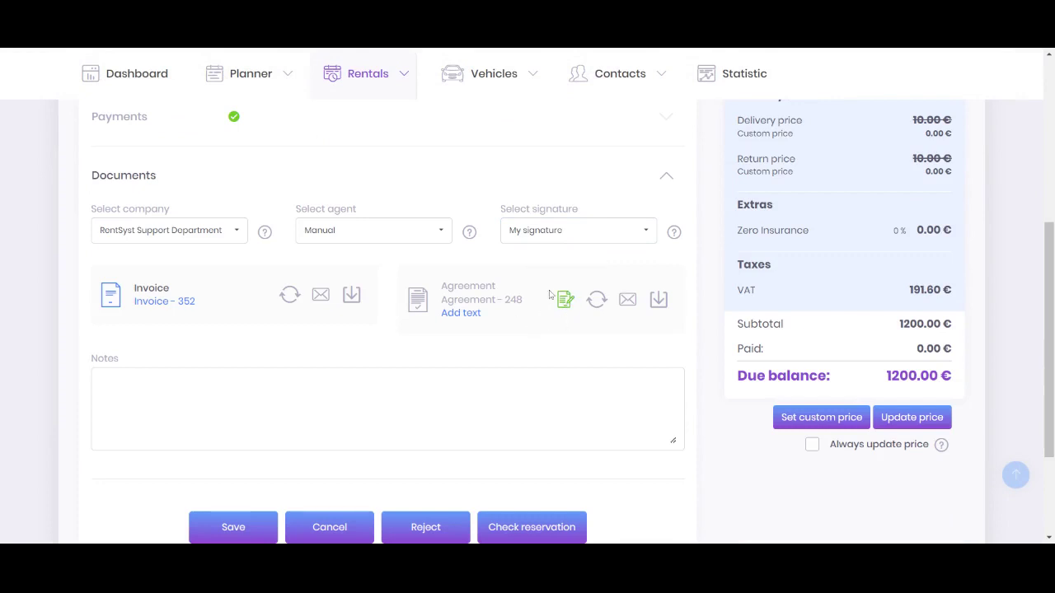
pyautogui.click(565, 300)
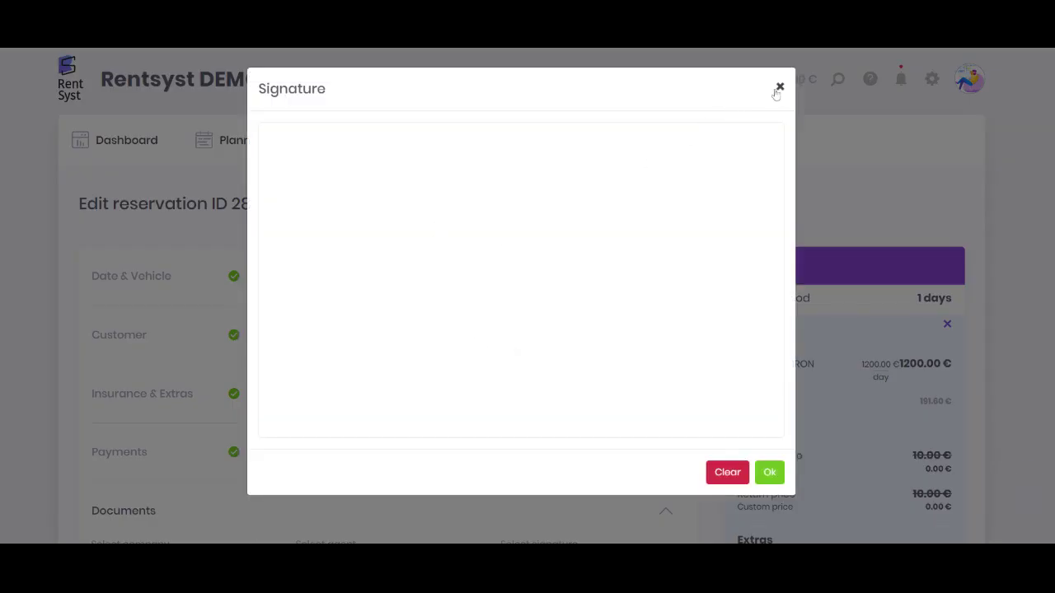
pyautogui.click(780, 88)
pyautogui.scroll(-5, 725, 165)
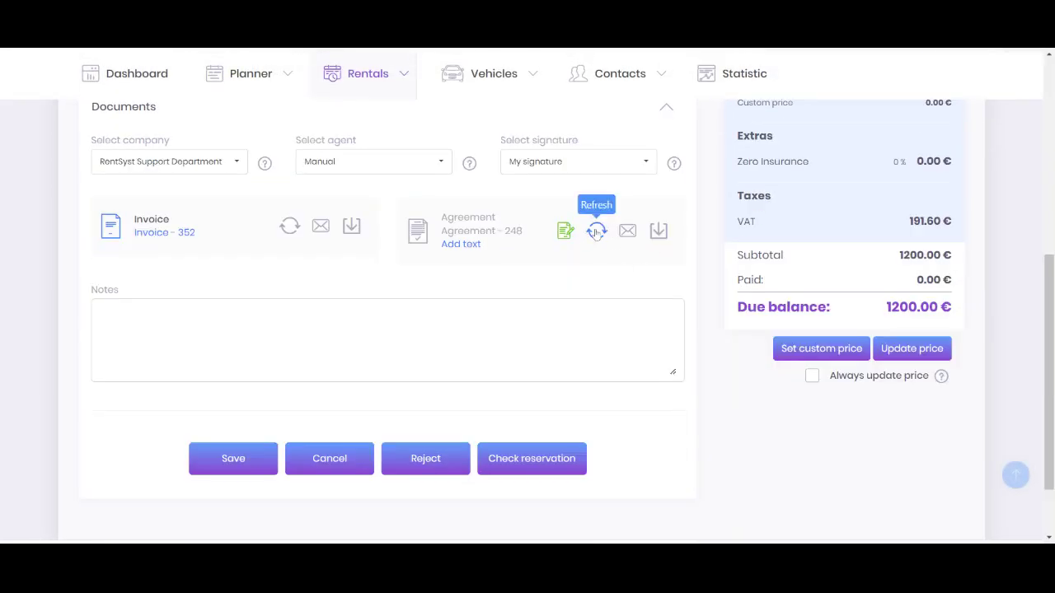
# Refresh and regenerate Agreement 248, then check its email and download options
pyautogui.scroll(3, 883, 291)
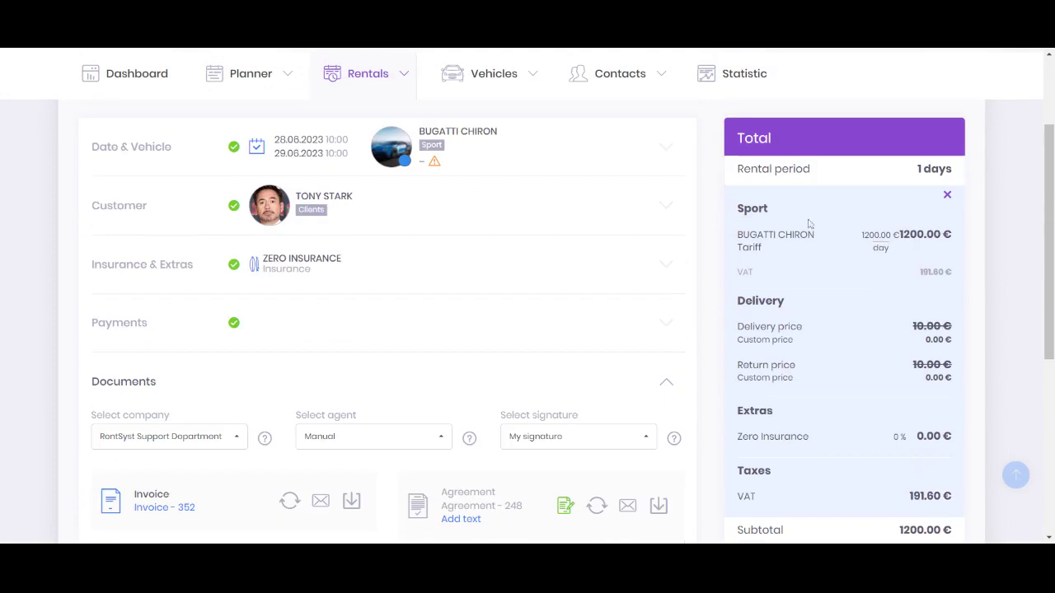
pyautogui.doubleClick(760, 302)
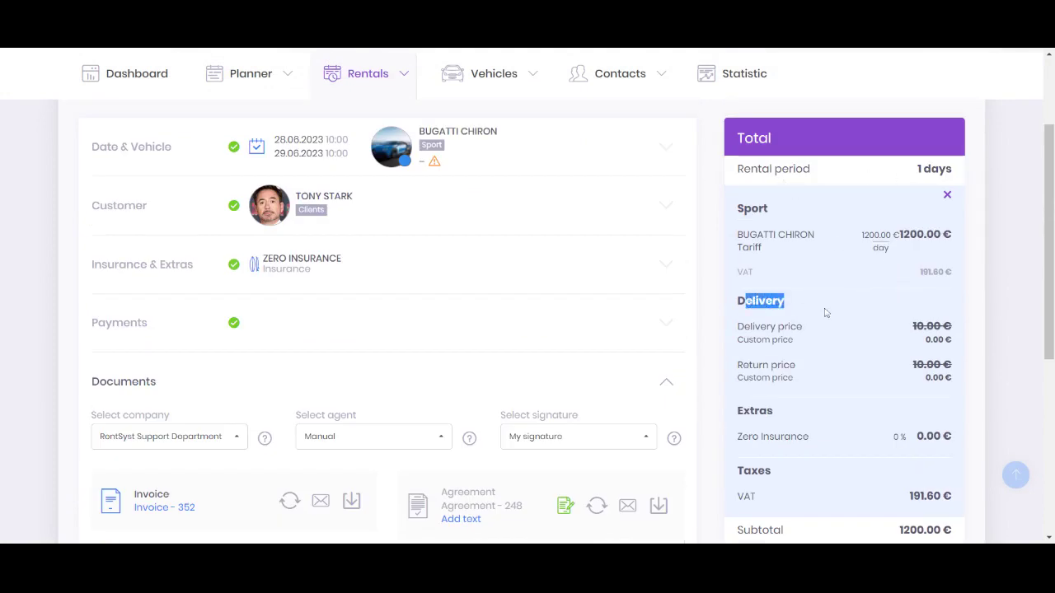
pyautogui.scroll(-2, 829, 312)
pyautogui.scroll(2, 658, 265)
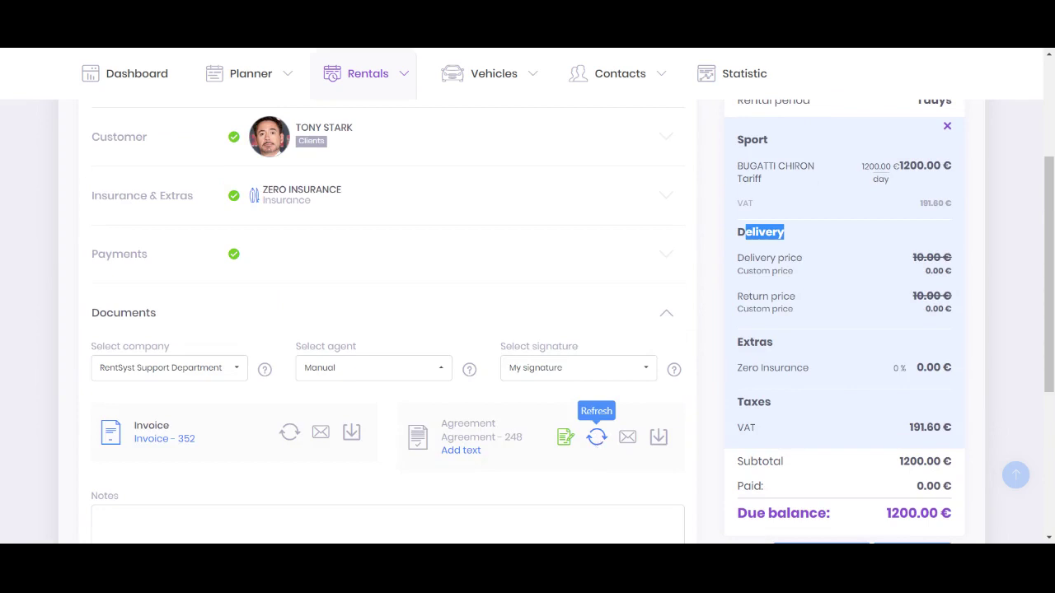
pyautogui.click(599, 440)
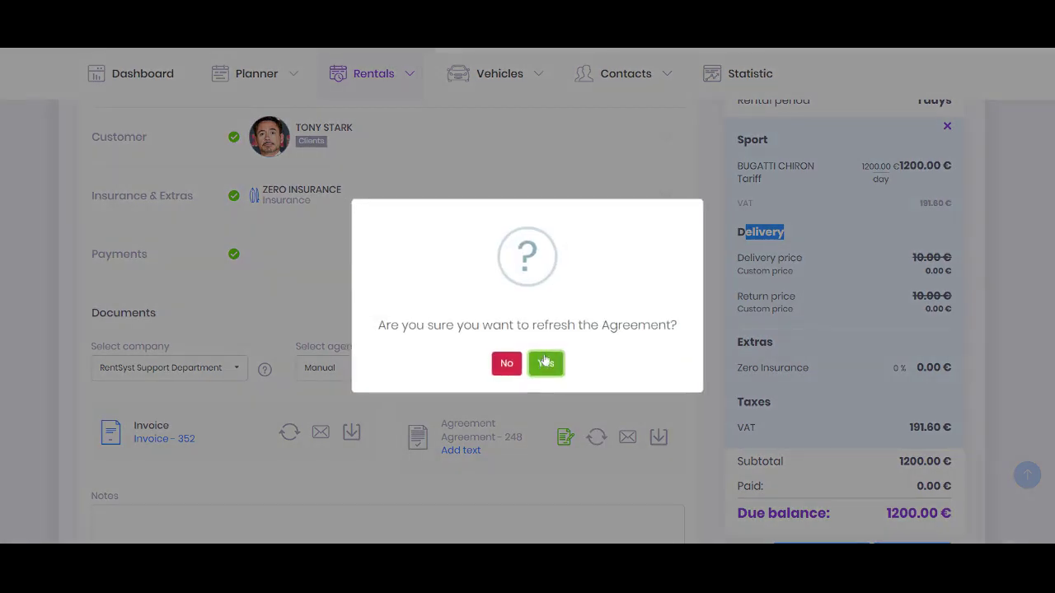
pyautogui.click(545, 363)
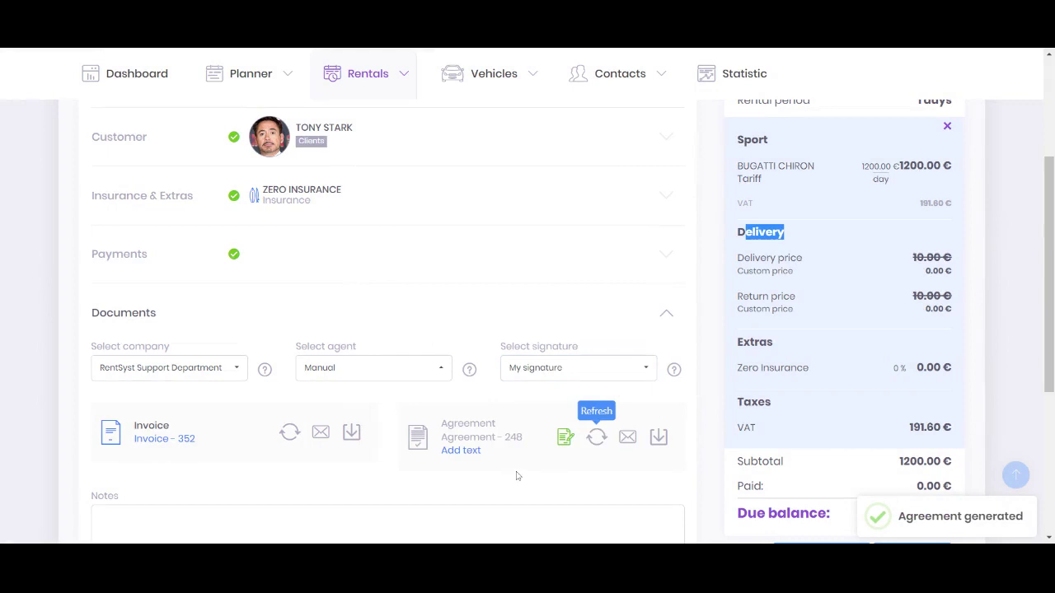
pyautogui.click(633, 447)
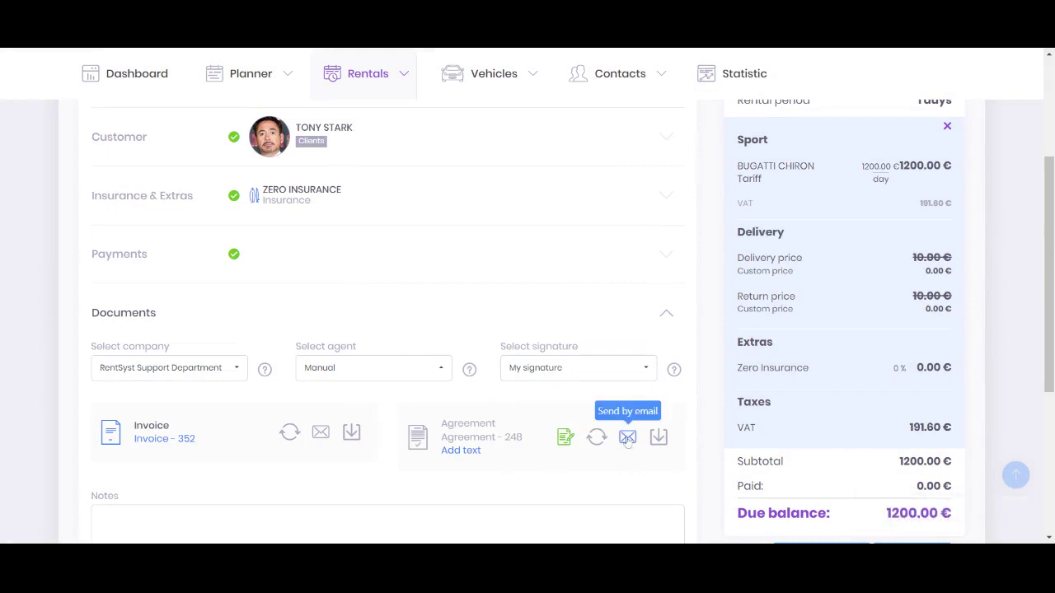
pyautogui.moveTo(669, 361)
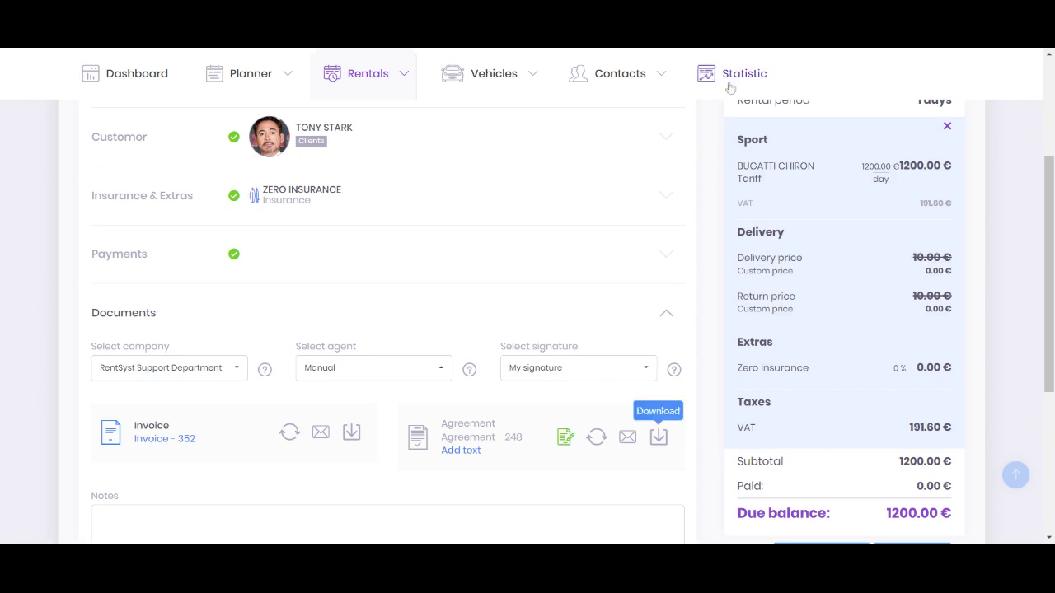
pyautogui.scroll(-2, 682, 428)
pyautogui.click(99, 382)
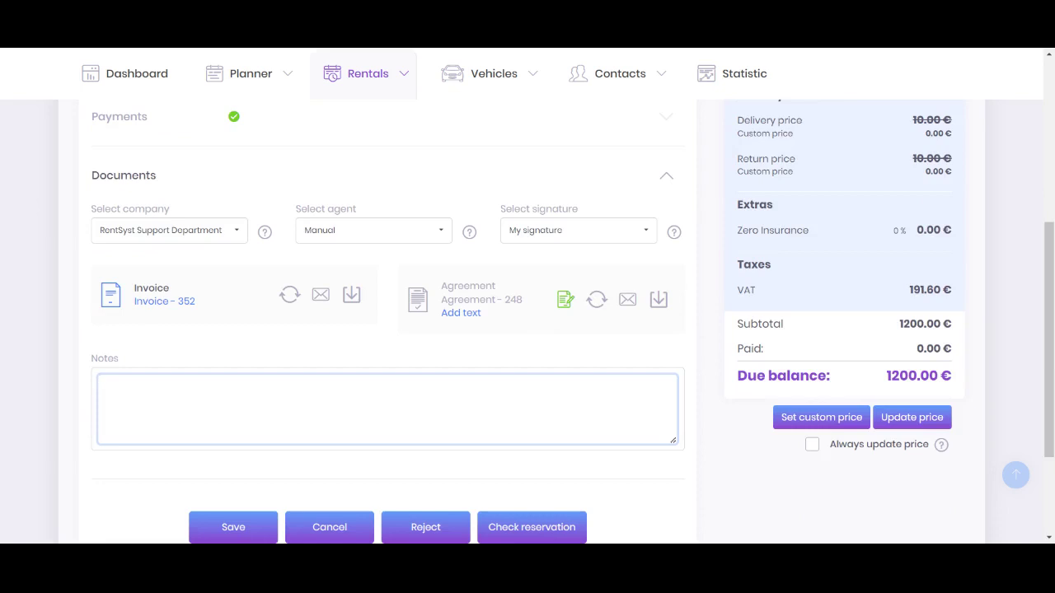
pyautogui.moveTo(441, 314); pyautogui.dragTo(482, 317)
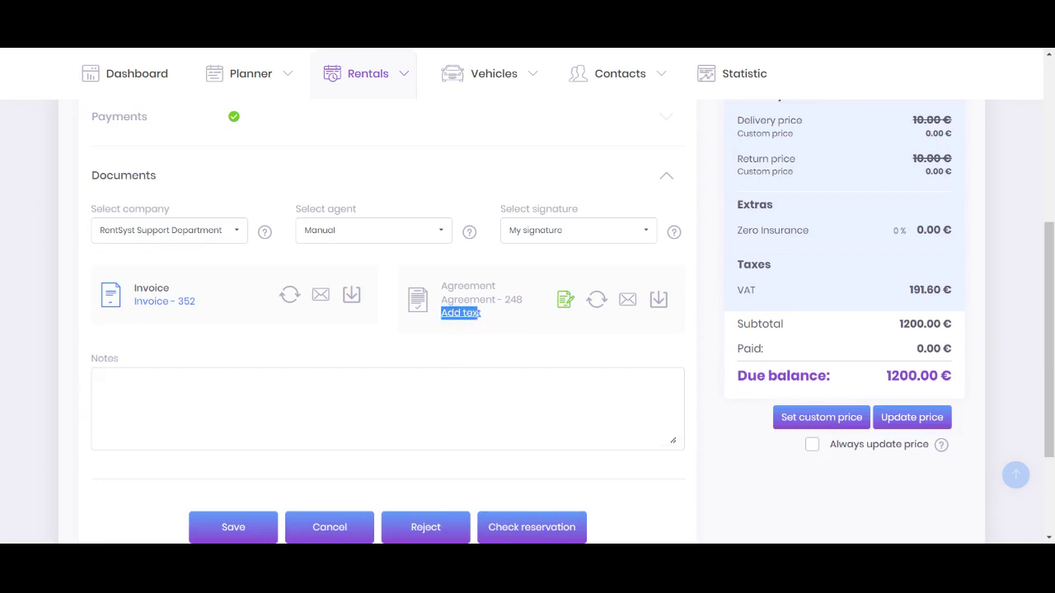
pyautogui.click(462, 313)
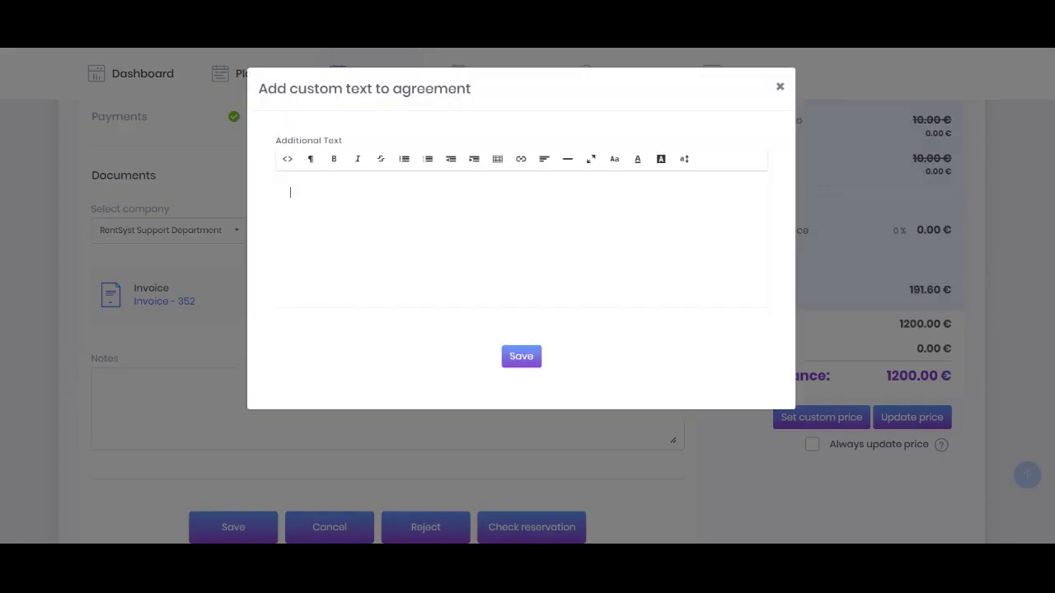
pyautogui.moveTo(276, 141); pyautogui.dragTo(347, 149)
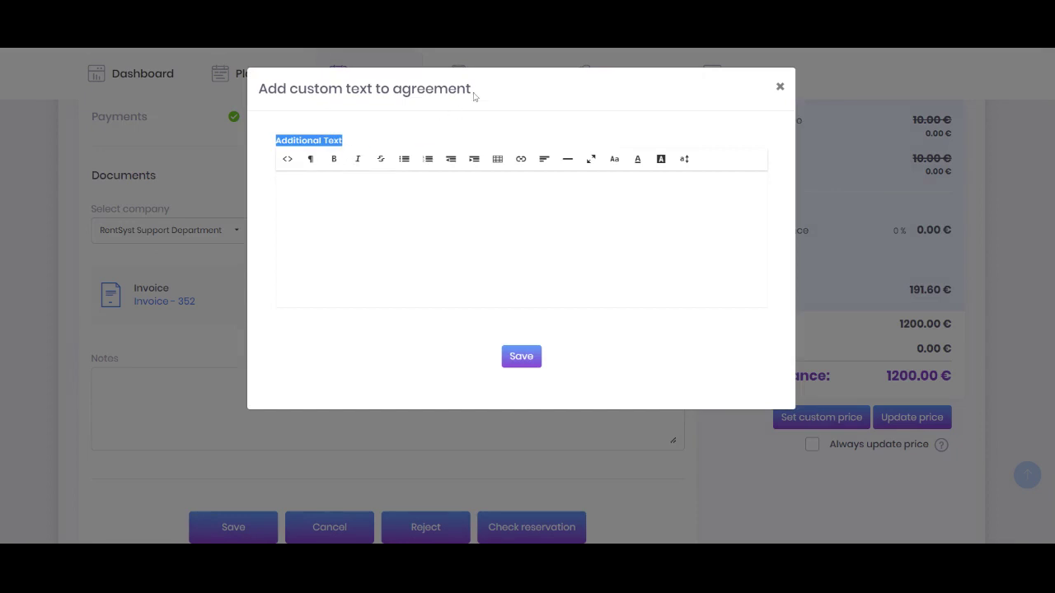
pyautogui.click(290, 192)
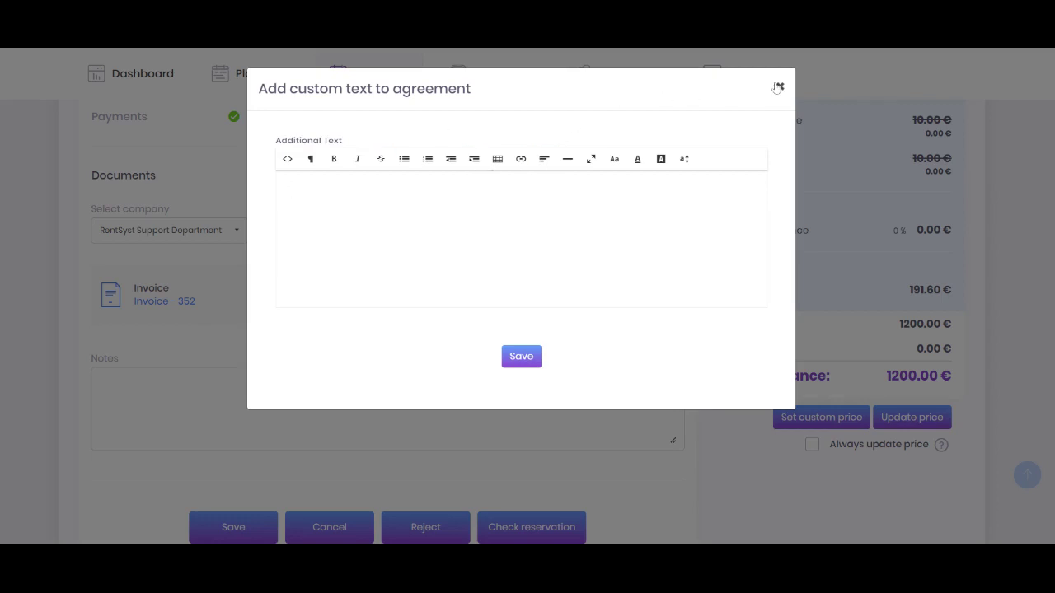
pyautogui.click(780, 87)
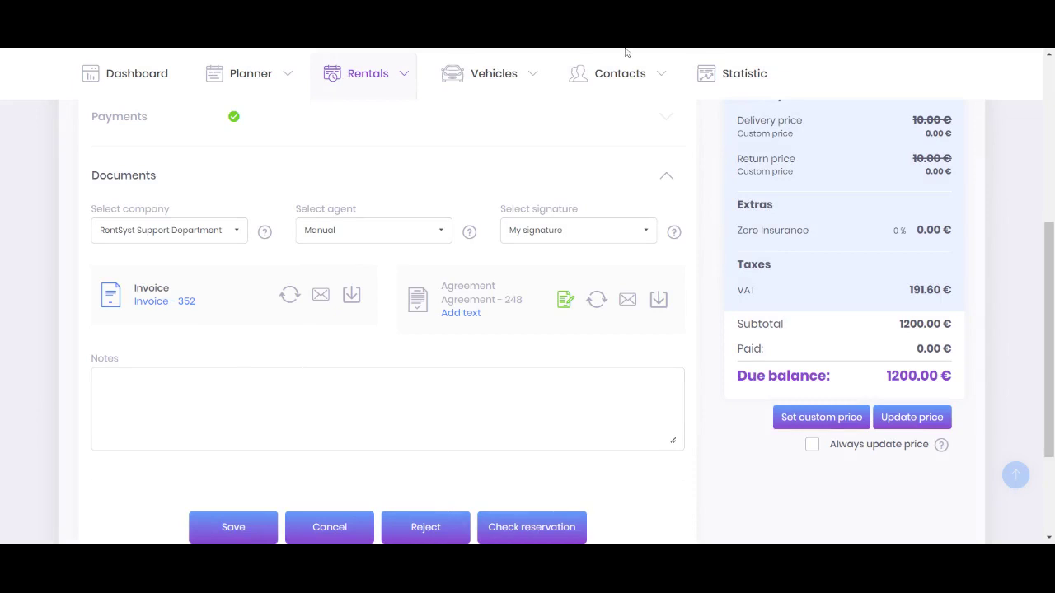
pyautogui.scroll(-1, 385, 295)
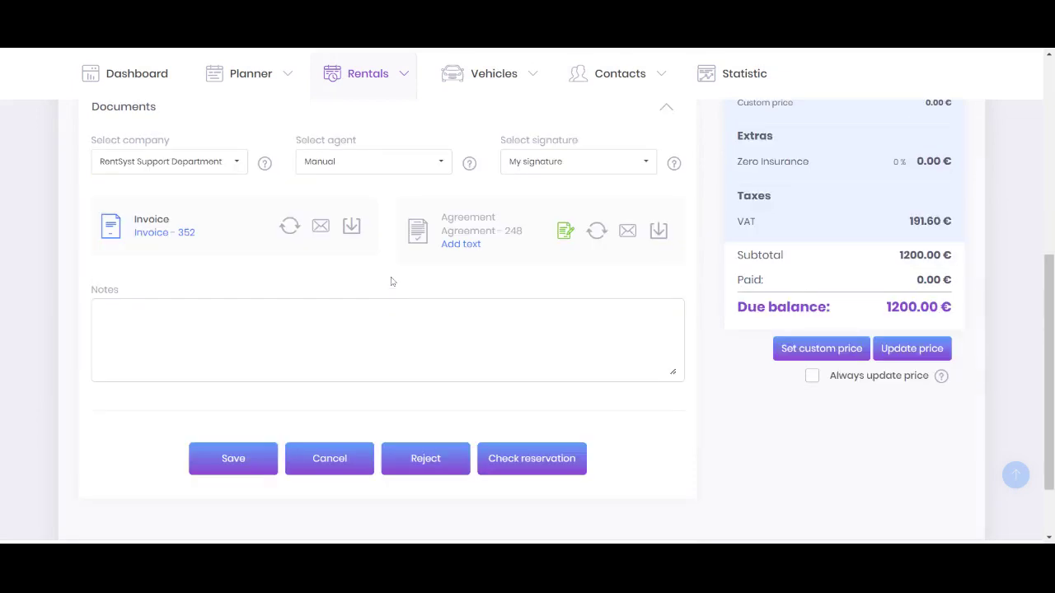